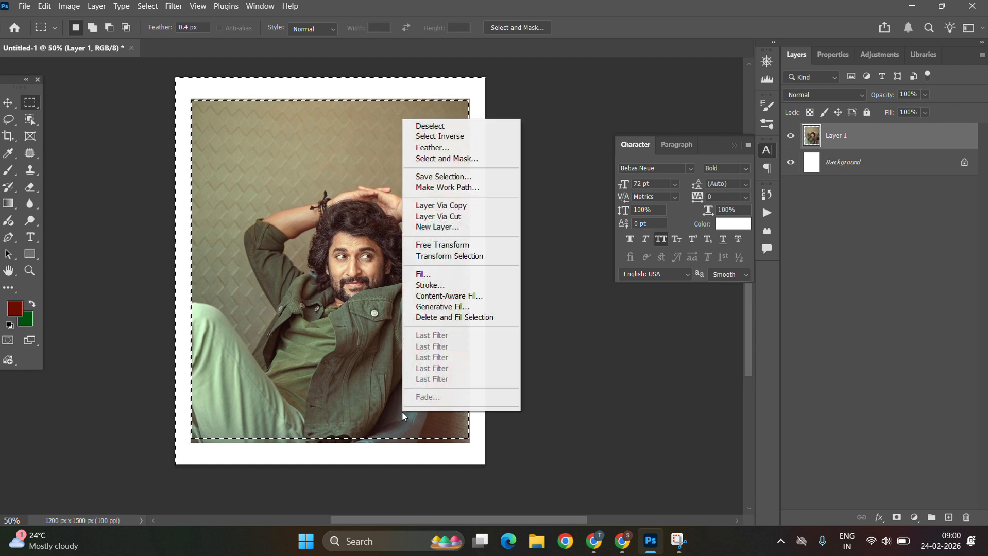
Extend the photo into the selected white border using Generative Fill without a prompt, and merge the result with Layer 1
click(443, 306)
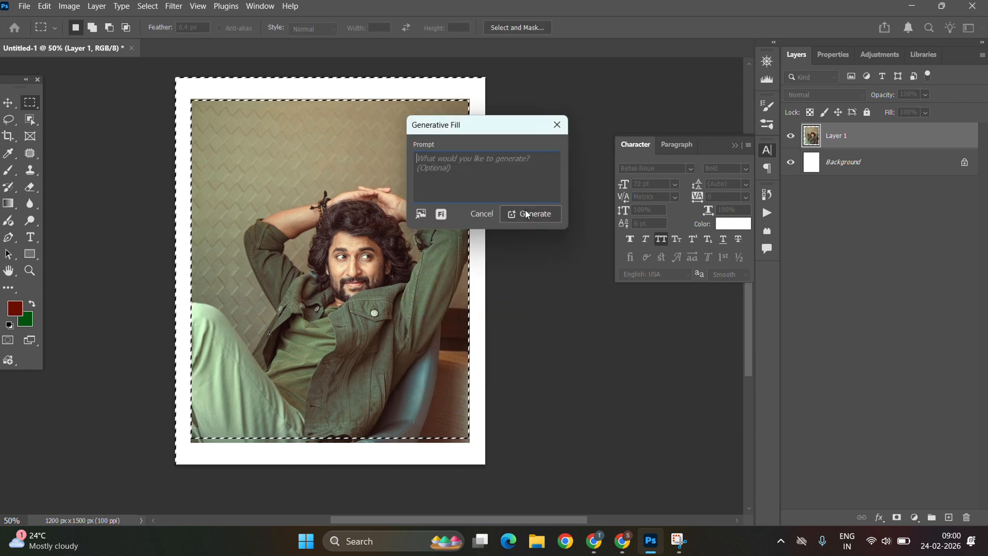
click(527, 213)
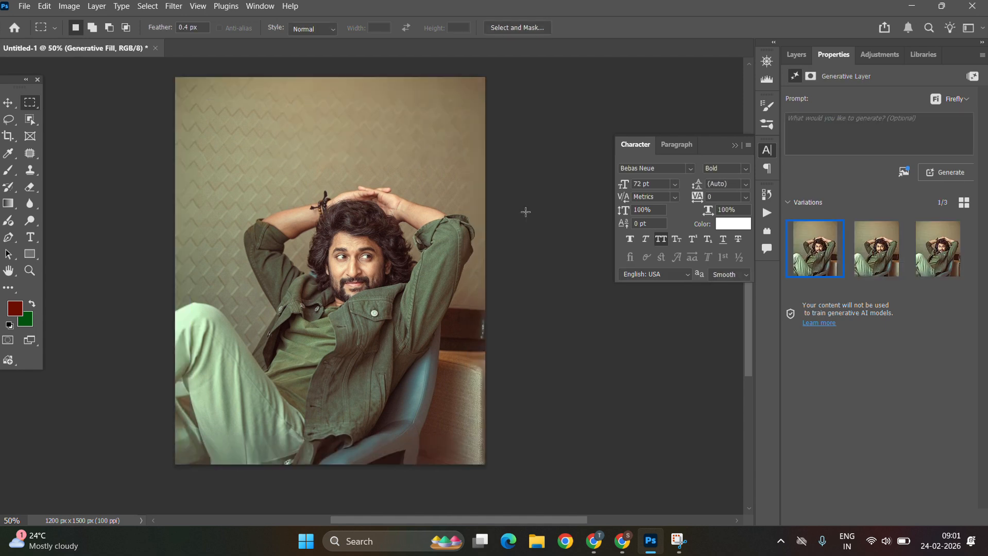
click(796, 54)
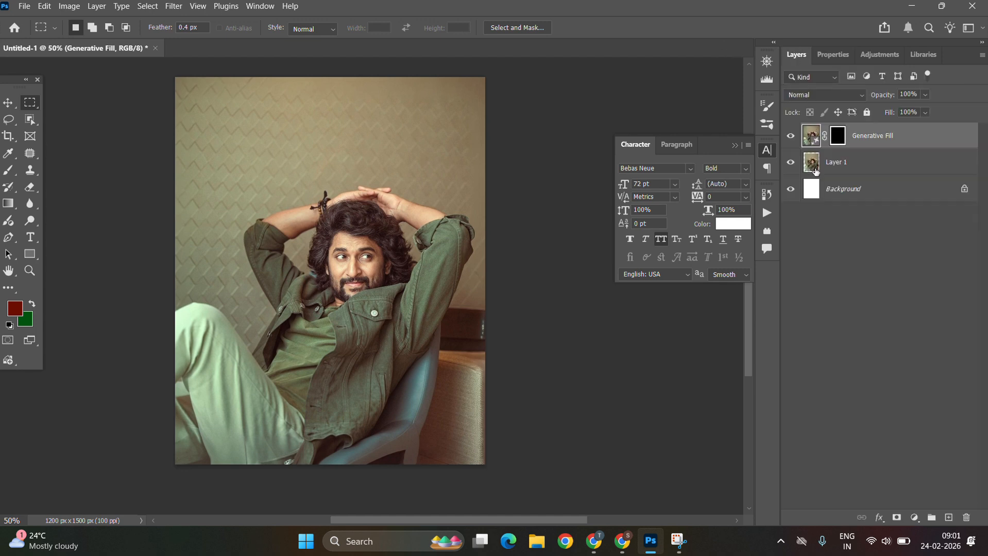
shift+click(838, 171)
key(ctrl+e)
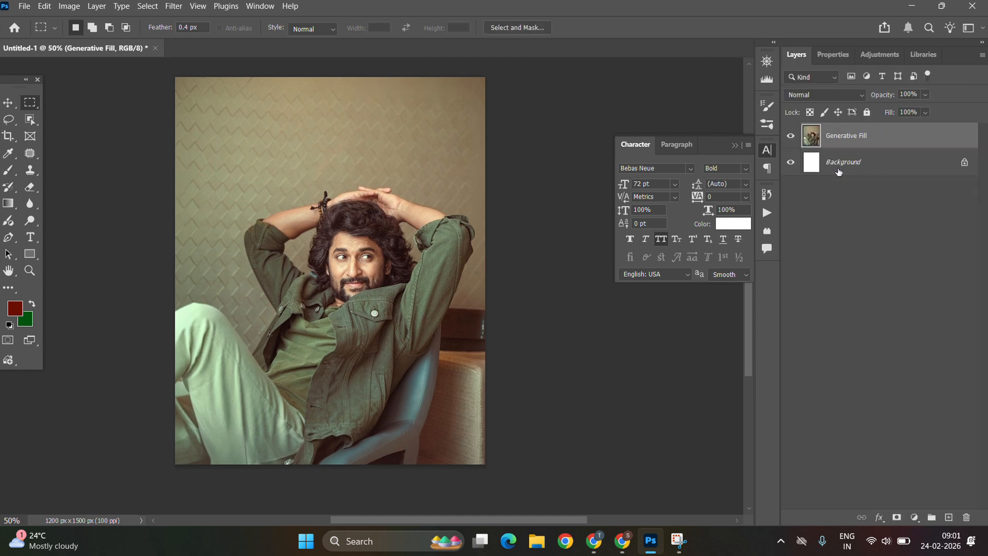
Duplicate the merged photo layer and remove the background from the copy
click(9, 102)
key(ctrl+j)
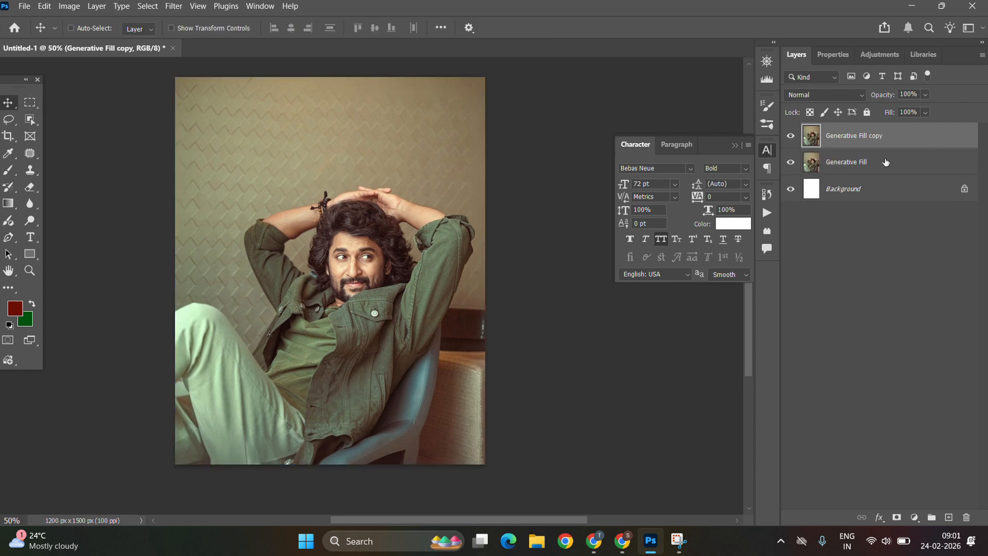
click(847, 55)
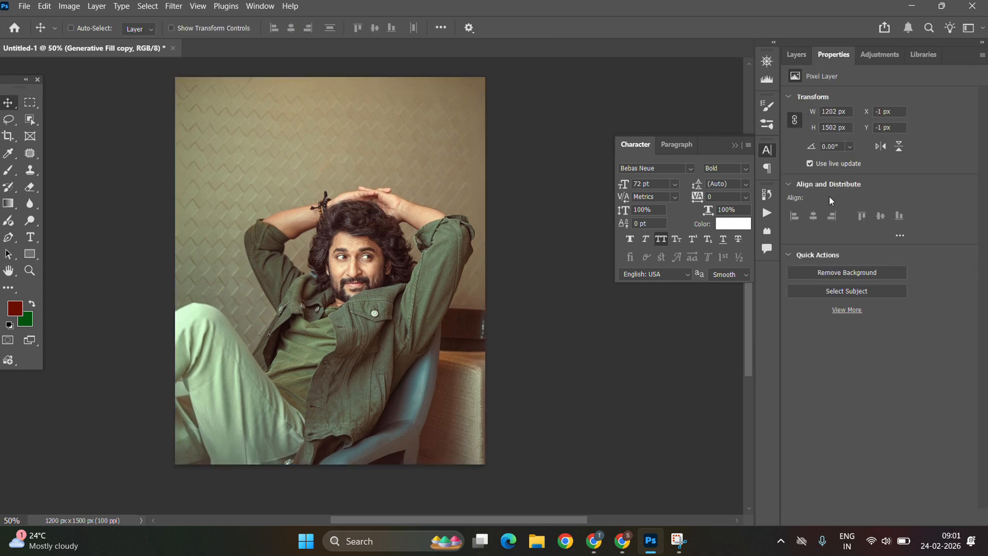
click(827, 272)
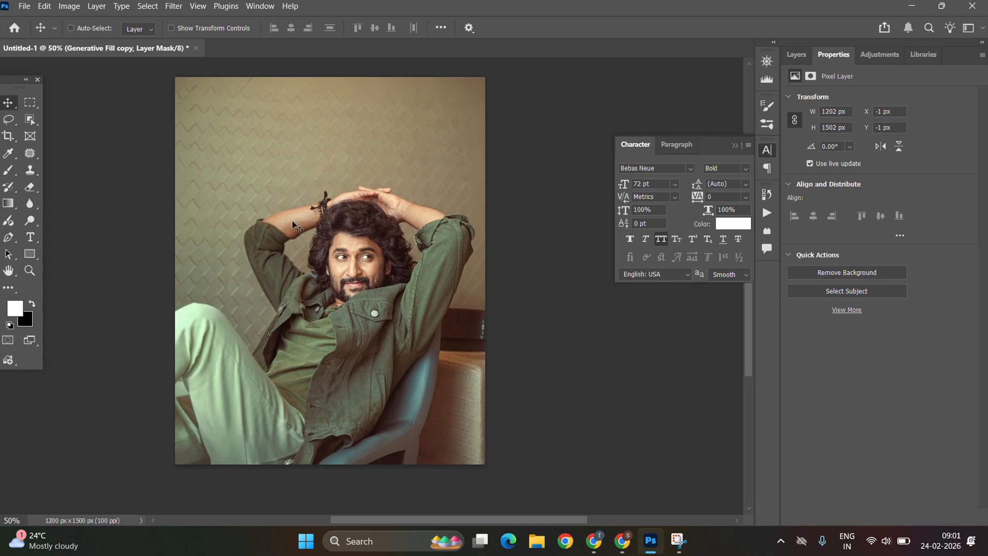
Add a linear gradient fill layer directly above the Generative Fill layer, behind the cut-out man, with its angle set to -90°
click(796, 54)
click(803, 165)
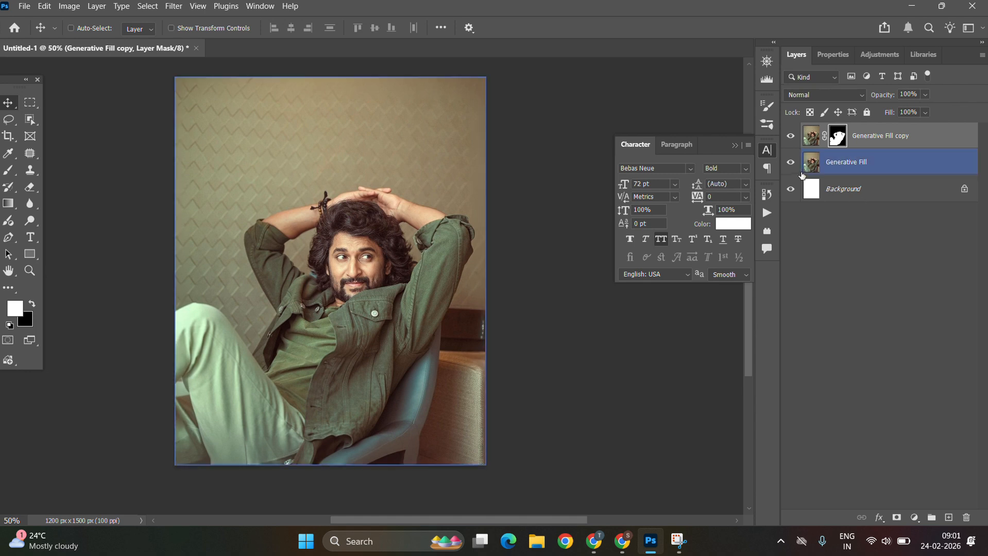
click(791, 162)
click(791, 162)
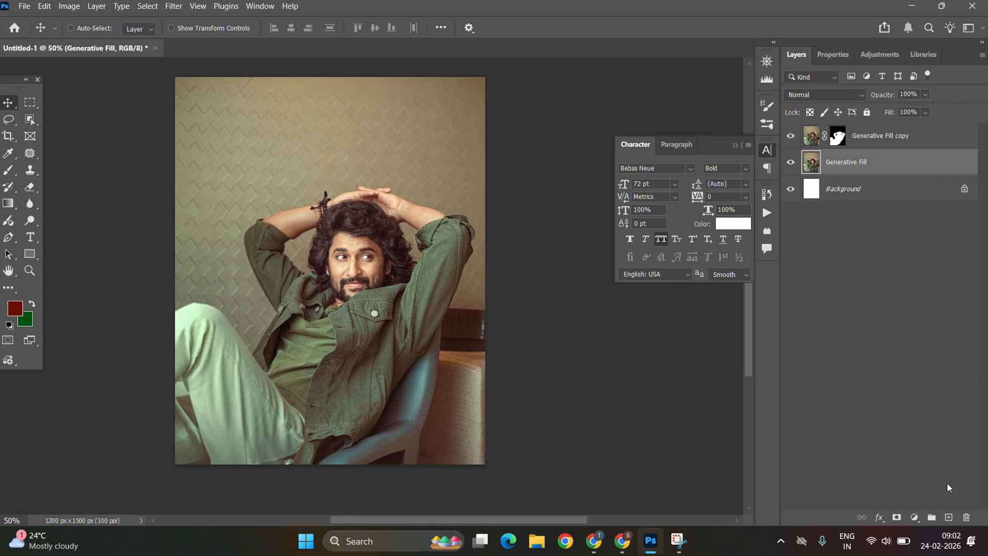
click(915, 517)
click(916, 502)
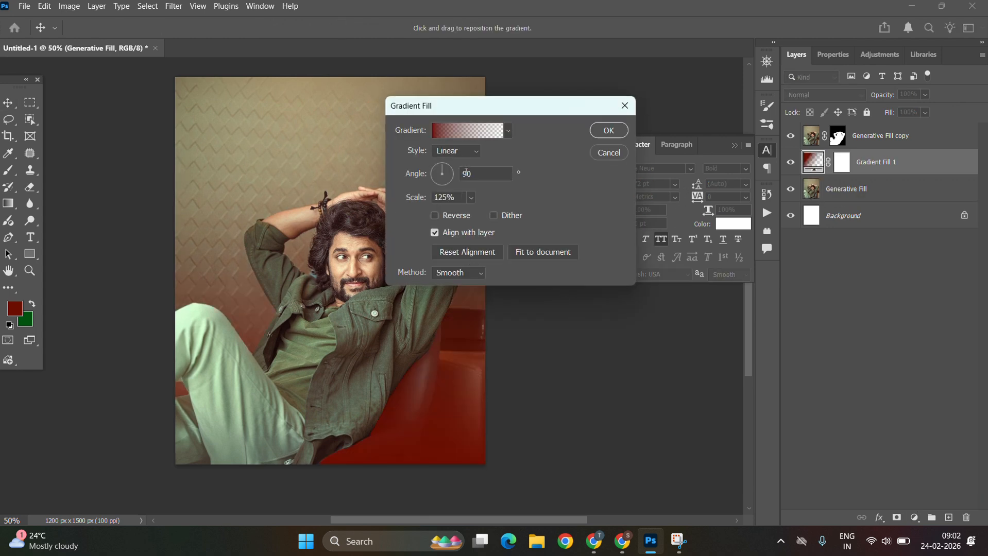
text(-)
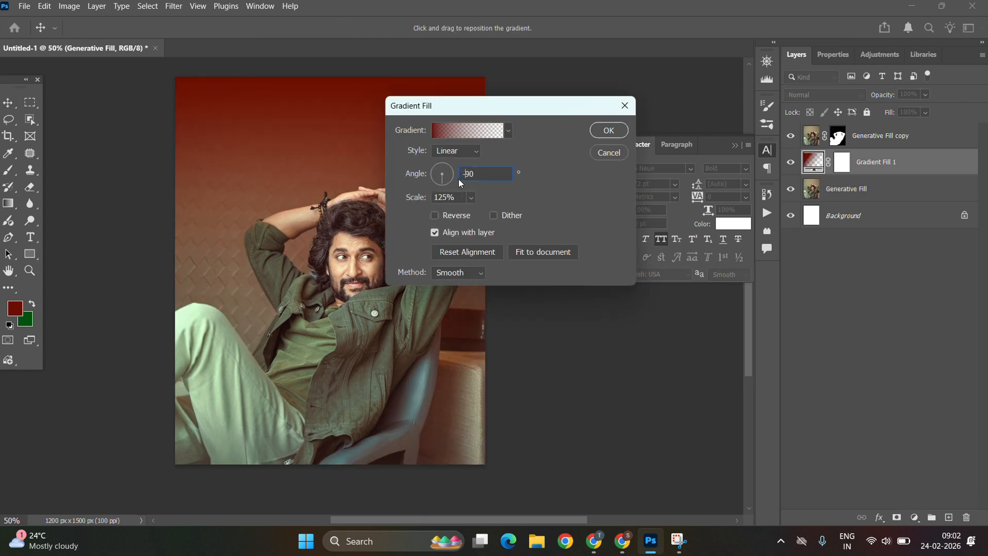
Recolour the gradient's start stop to pale yellow ffeca0 and reduce the gradient layer's opacity to 46%
click(443, 131)
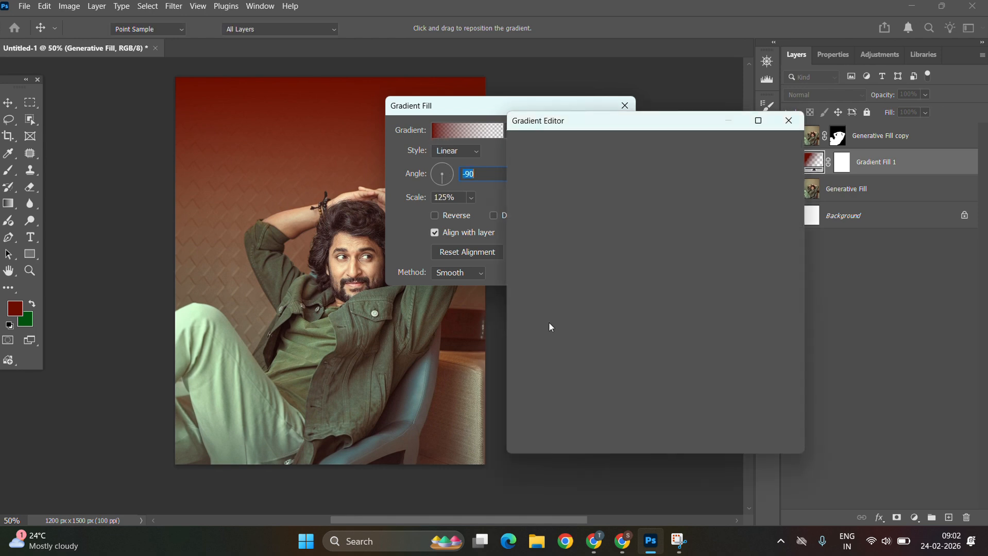
drag(784, 366, 400, 357)
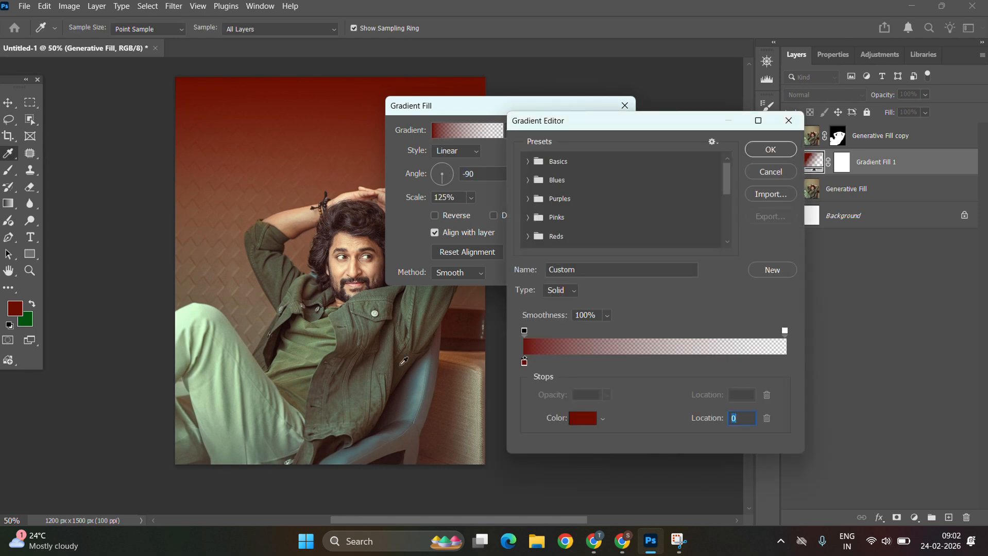
click(585, 417)
click(237, 219)
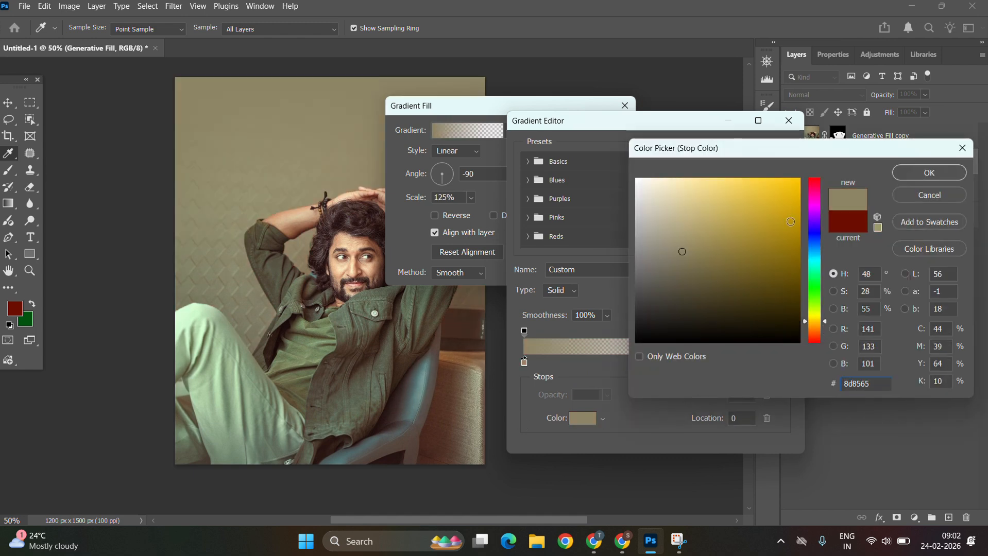
mouse_move(716, 212)
mouse_down()
mouse_move(705, 180)
mouse_move(693, 177)
mouse_up()
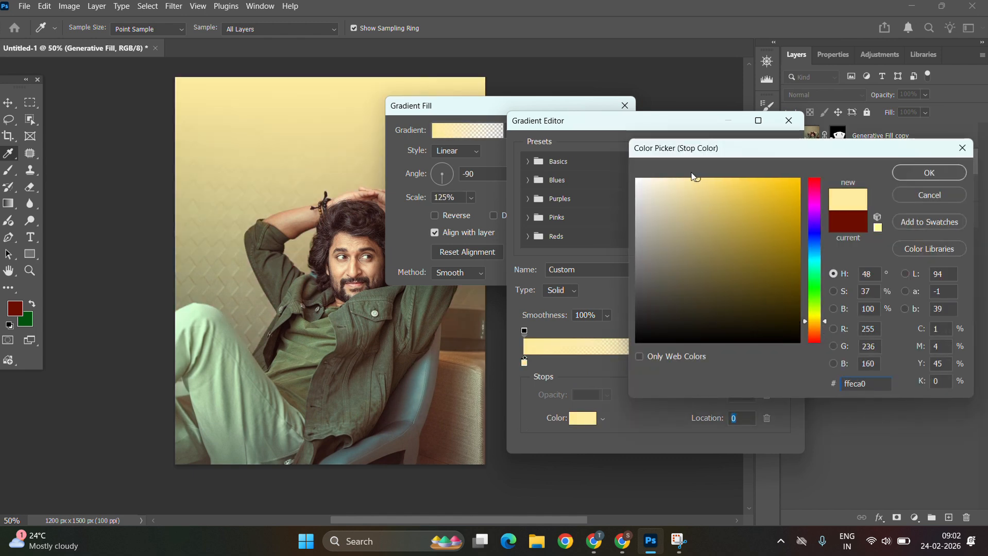
key(Return)
key(Return)
key(Return)
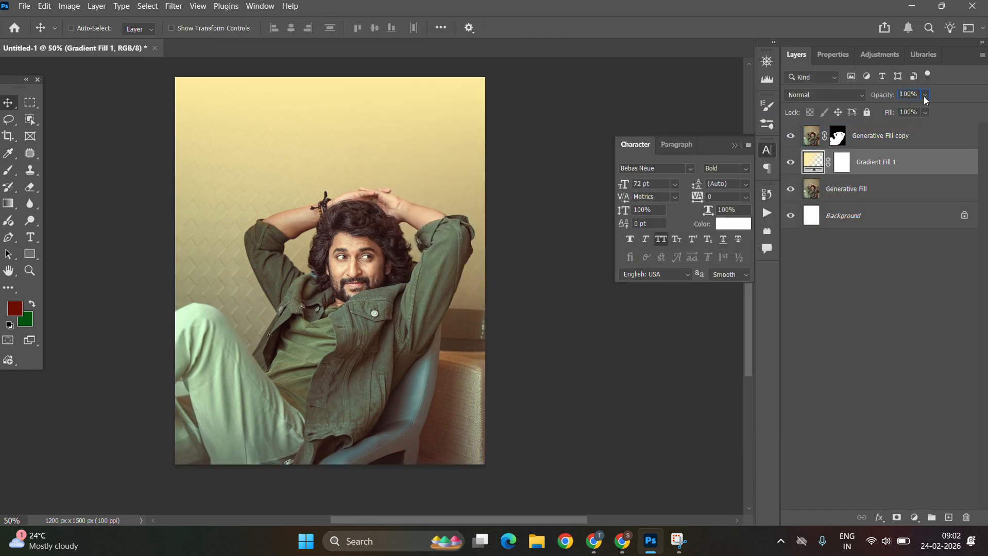
drag(925, 98, 907, 106)
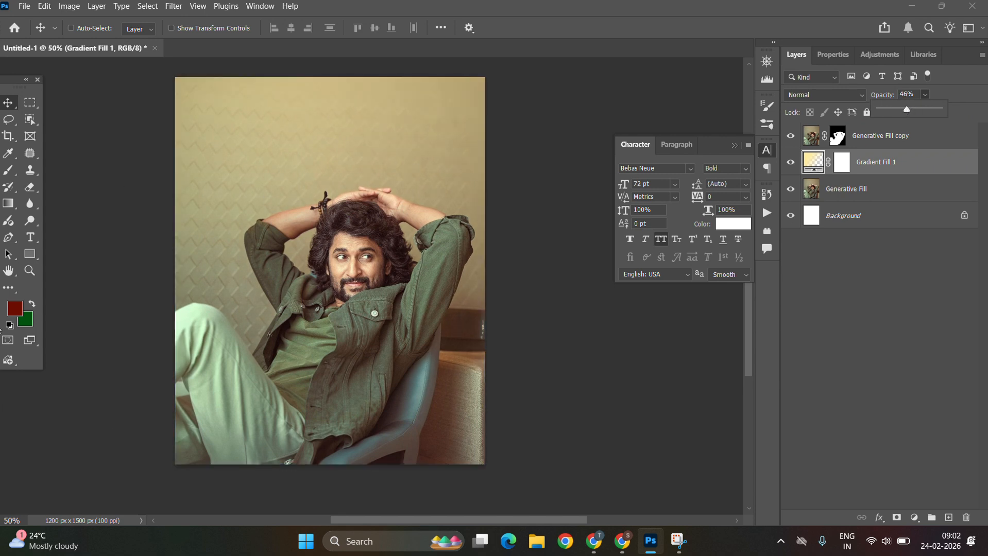
Open the cut-out layer in the Camera Raw Filter and set exposure to +0.25, contrast to +15 and highlights to +11
ctrl+click(298, 246)
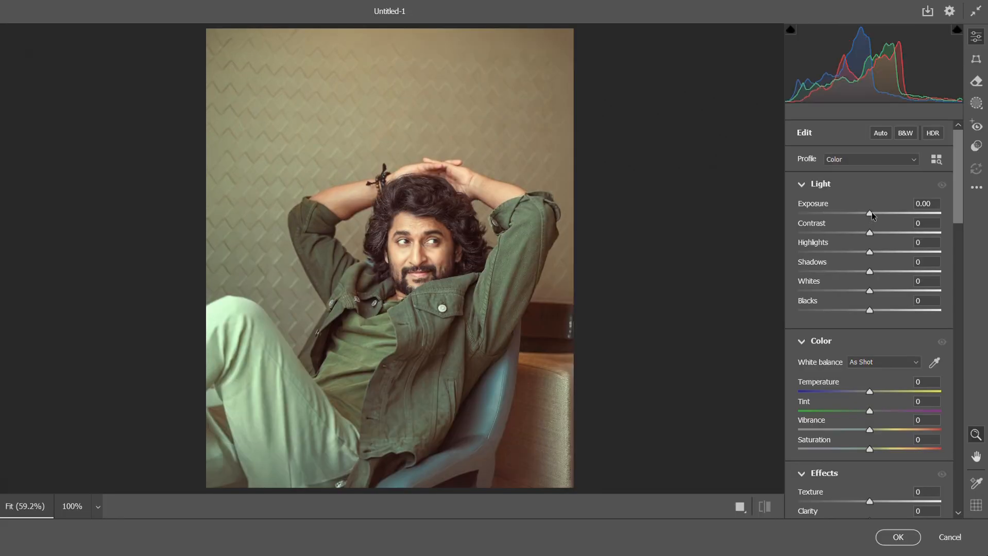
drag(871, 213, 875, 213)
click(880, 232)
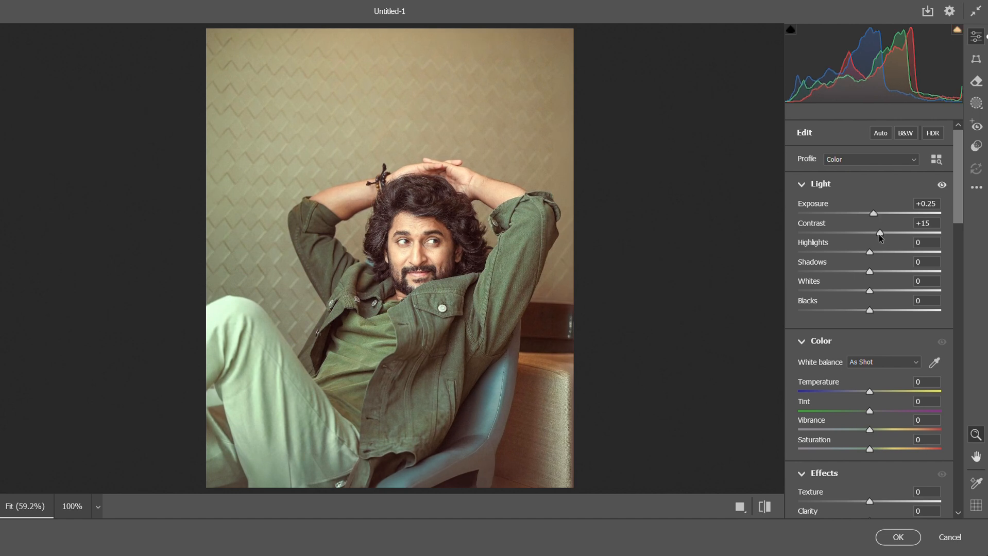
click(877, 252)
Set vibrance to +12 and tint to +15, plus clarity to +25 and dehaze to +6
scroll(880, 252, down, 3)
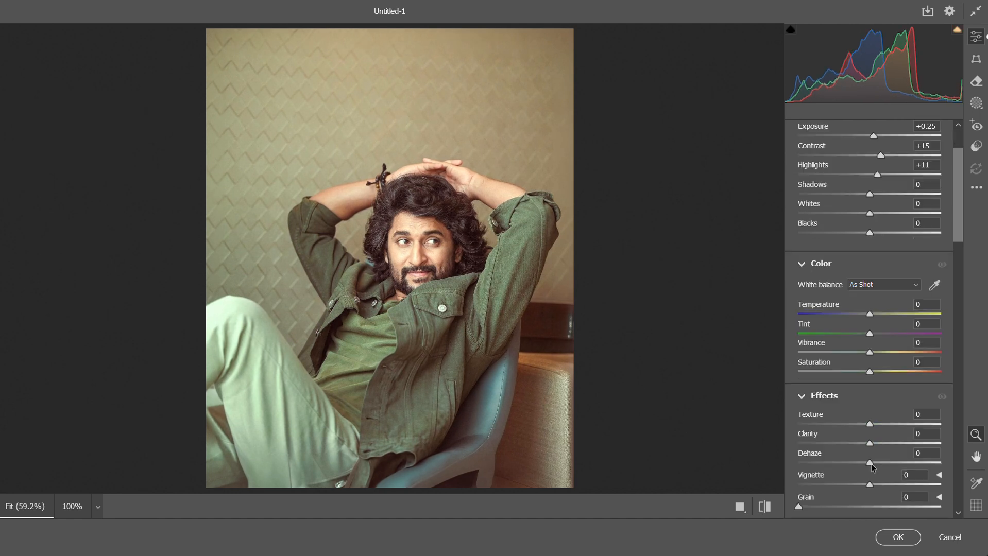
click(878, 352)
click(880, 334)
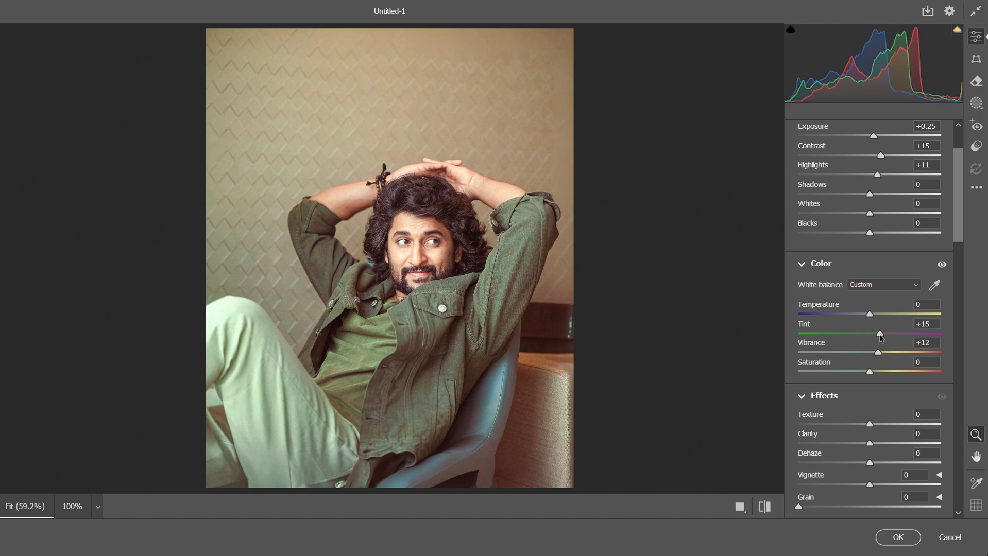
click(886, 443)
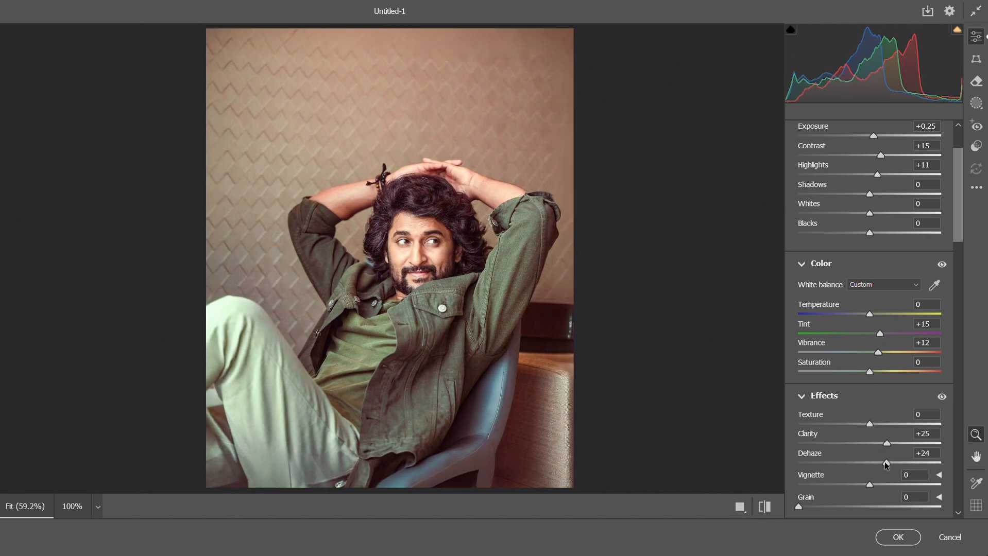
drag(868, 468, 872, 468)
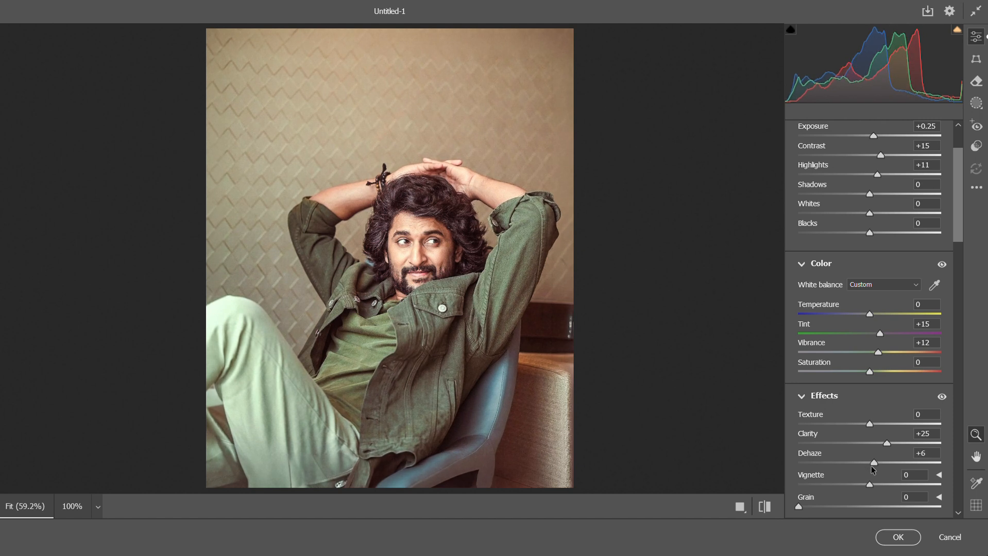
Raise the tone curve's lights to +9, set noise reduction to 42, and apply the Camera Raw adjustments
scroll(873, 470, down, 3)
click(882, 325)
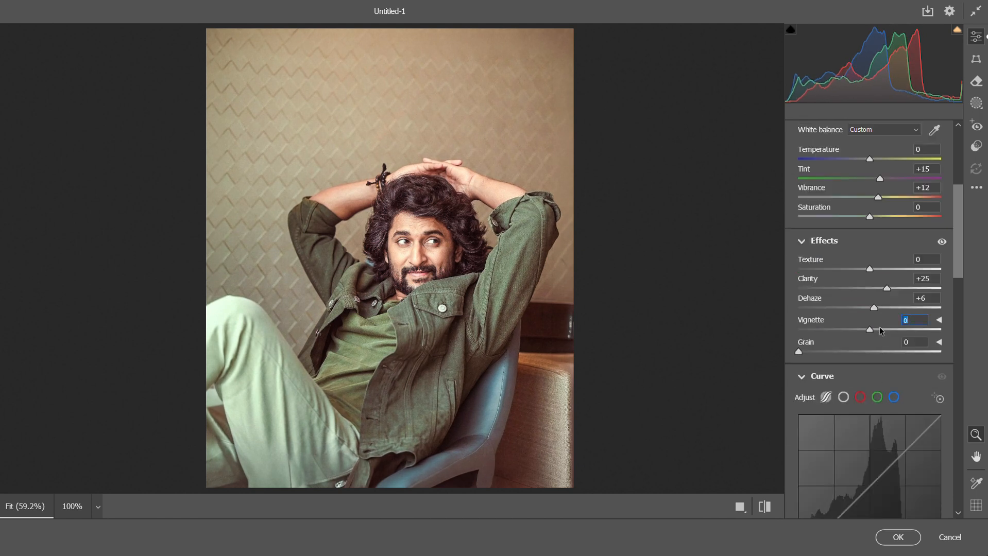
scroll(879, 326, down, 6)
click(876, 301)
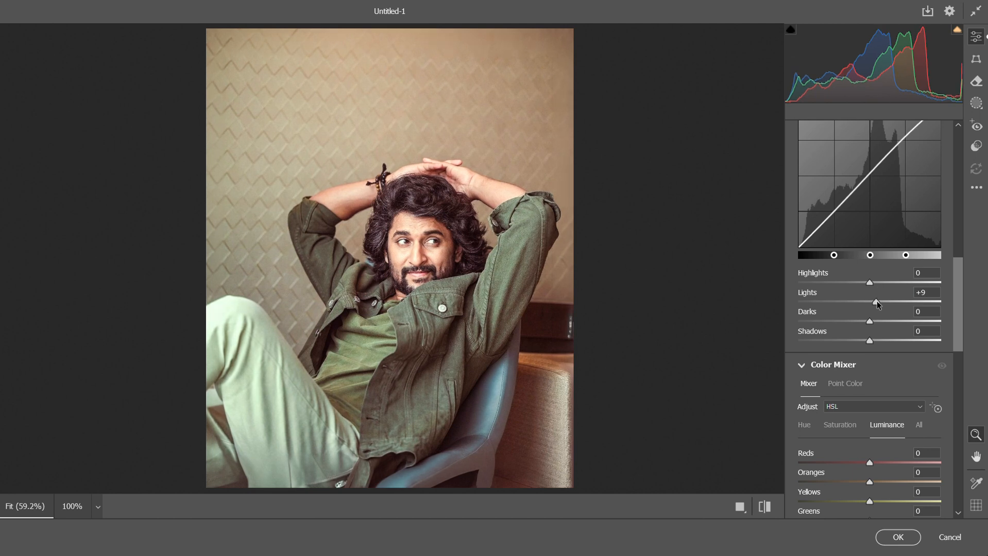
scroll(878, 309, down, 5)
click(867, 470)
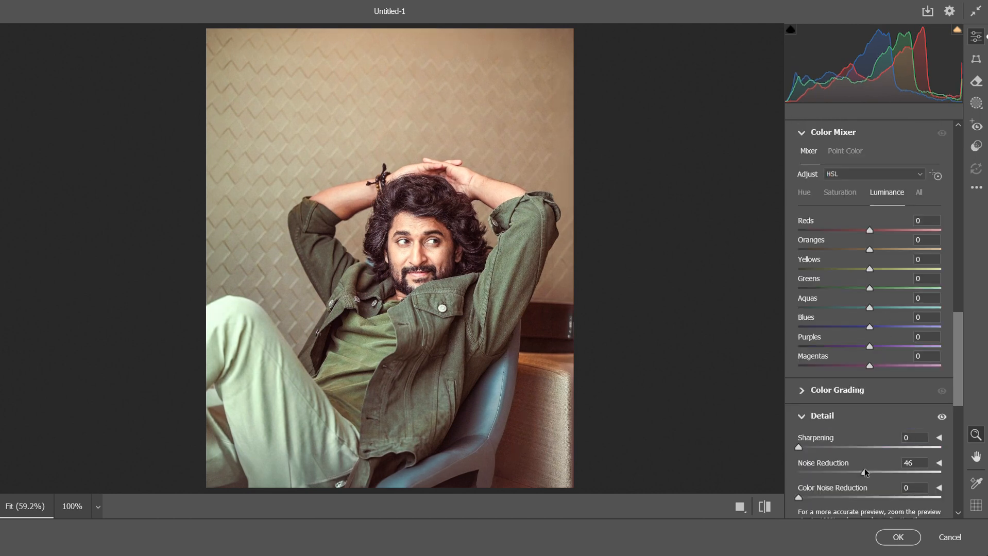
drag(863, 473, 862, 477)
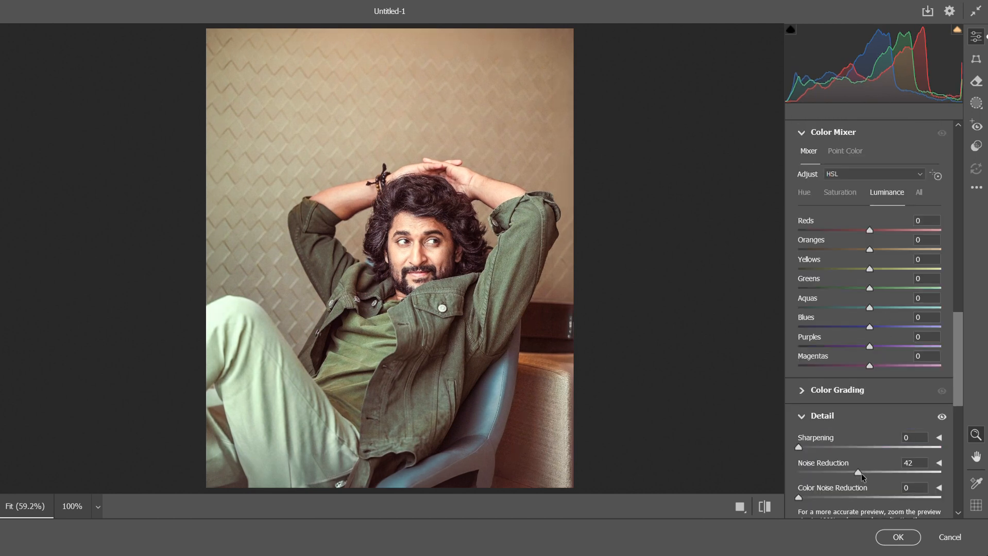
click(899, 541)
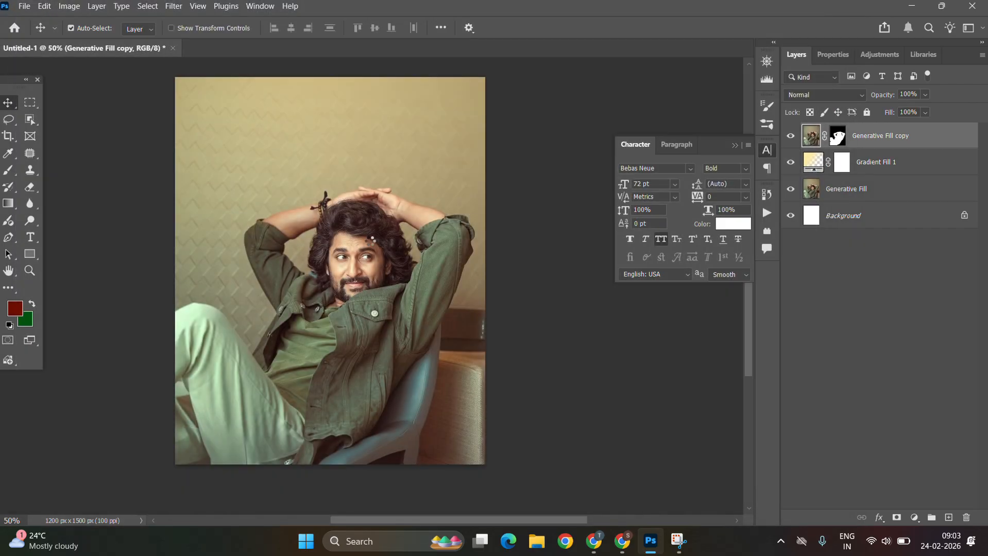
Add a centred text layer reading HAPPY BIRTHDAY near the upper edge of the poster
scroll(372, 239, up, 3)
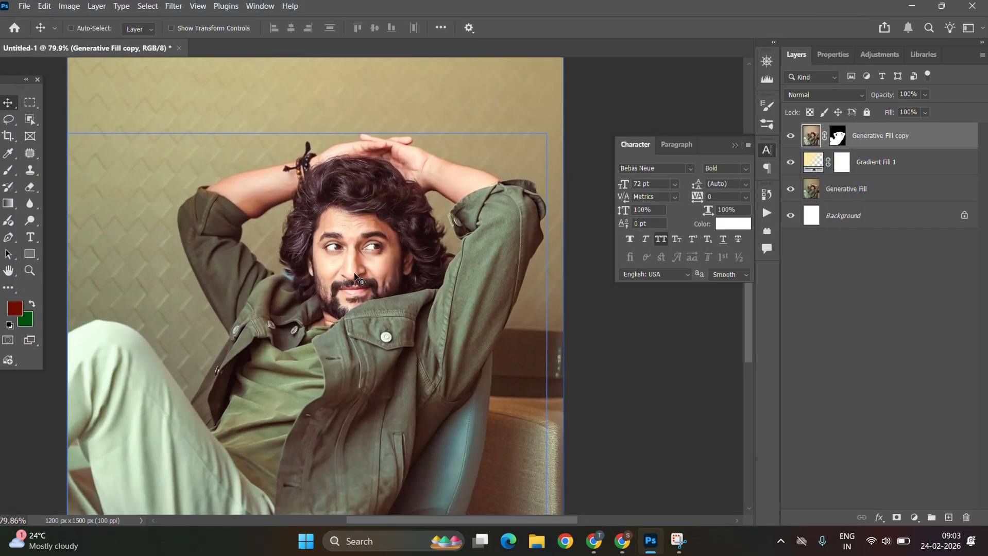
scroll(355, 277, down, 5)
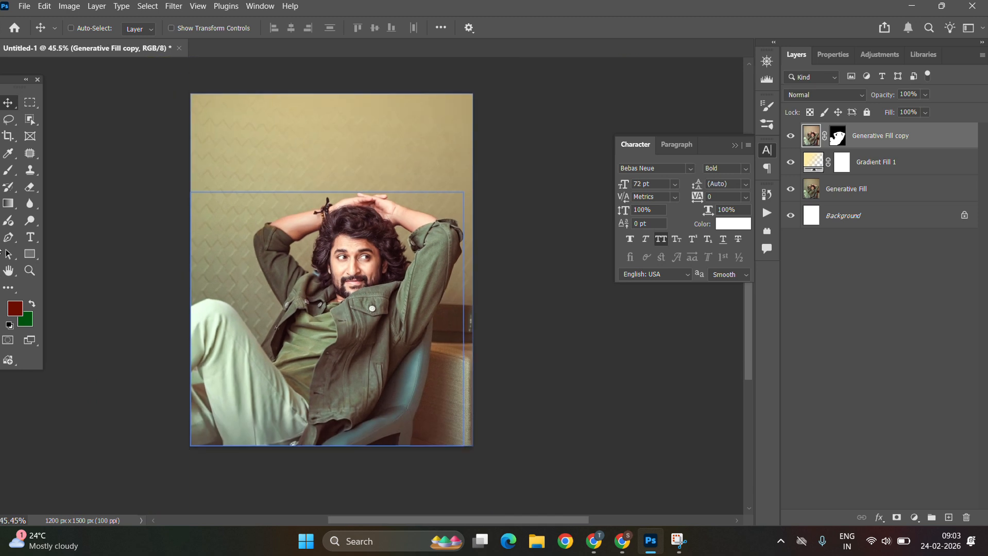
click(29, 237)
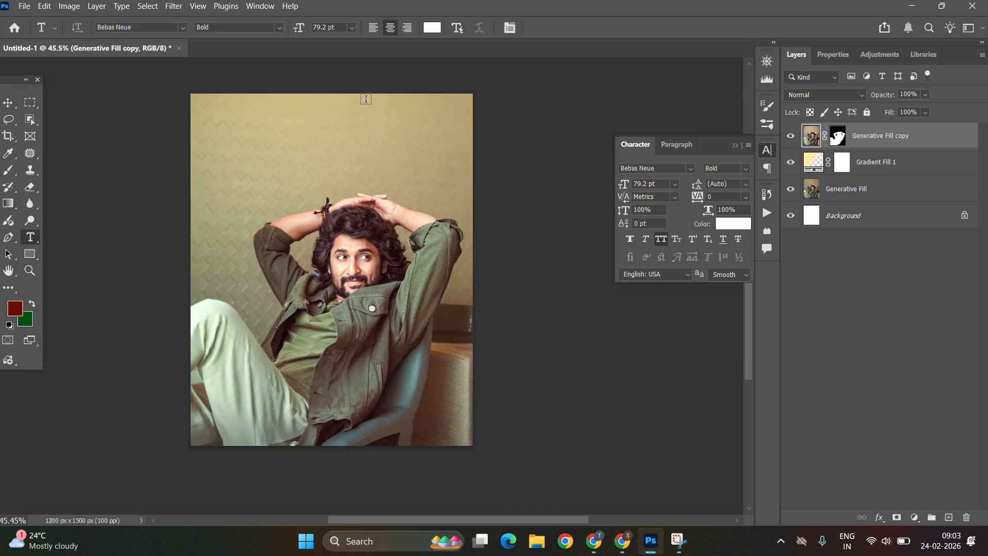
click(316, 130)
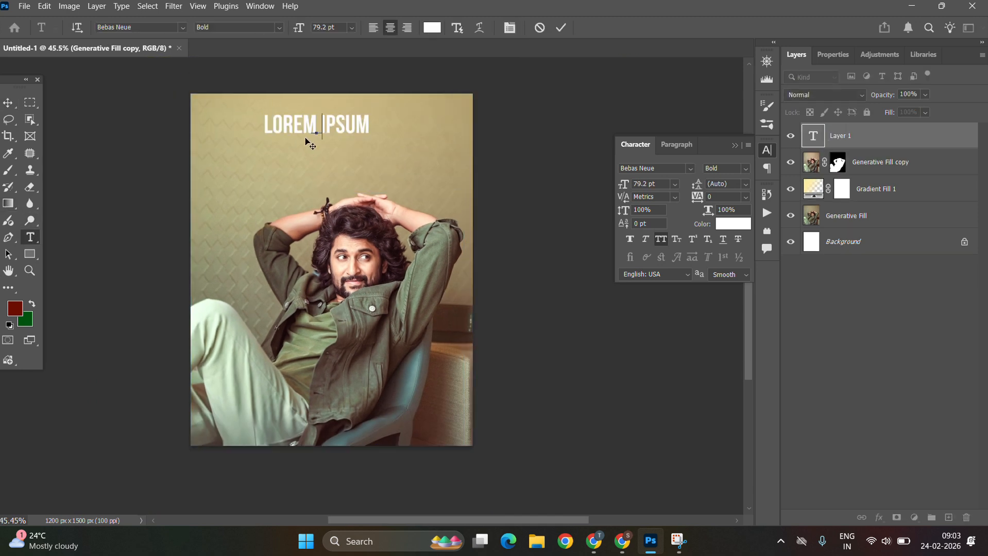
text(HAPP)
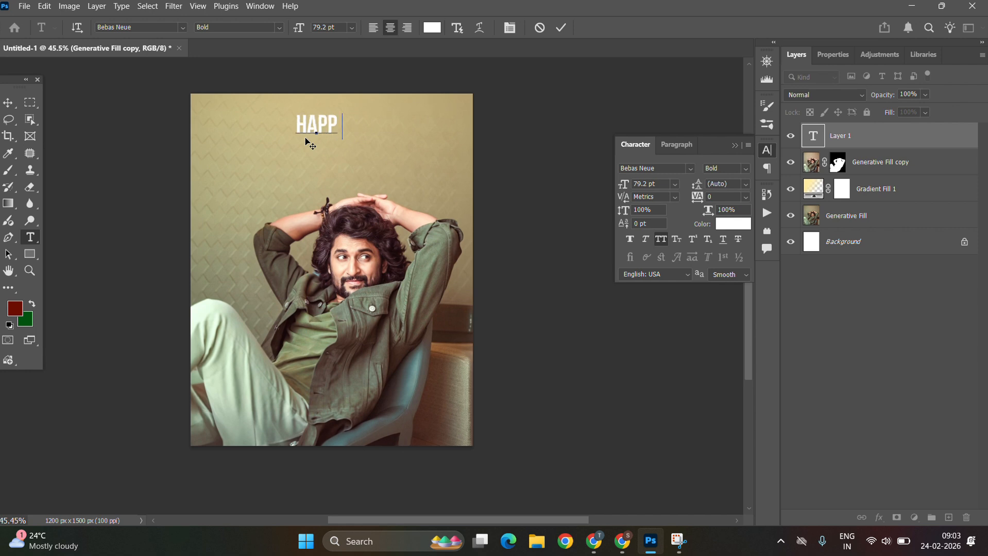
text(Y BIR)
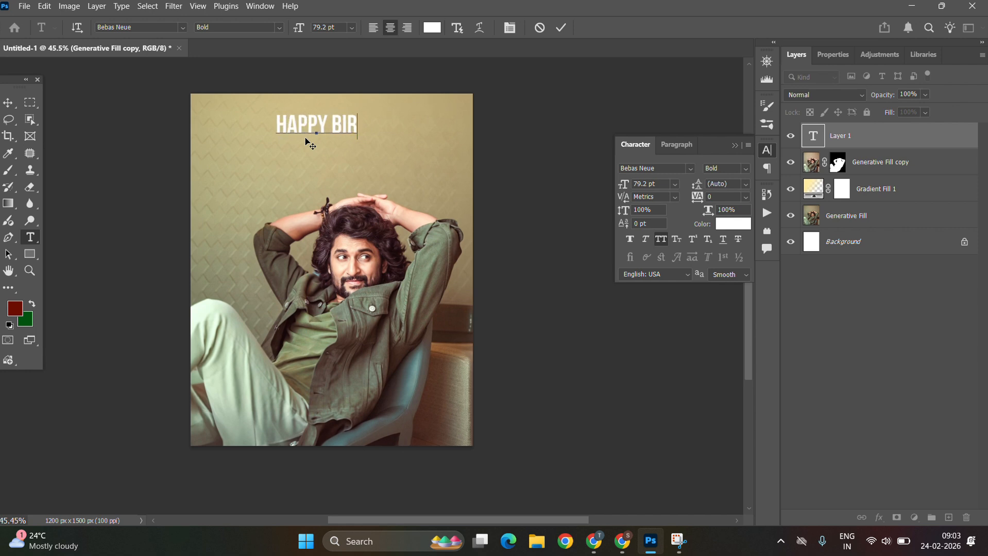
text(THDAY)
Set the HAPPY BIRTHDAY text's tracking to 200 and its font to Bell MT Regular
key(ctrl+a)
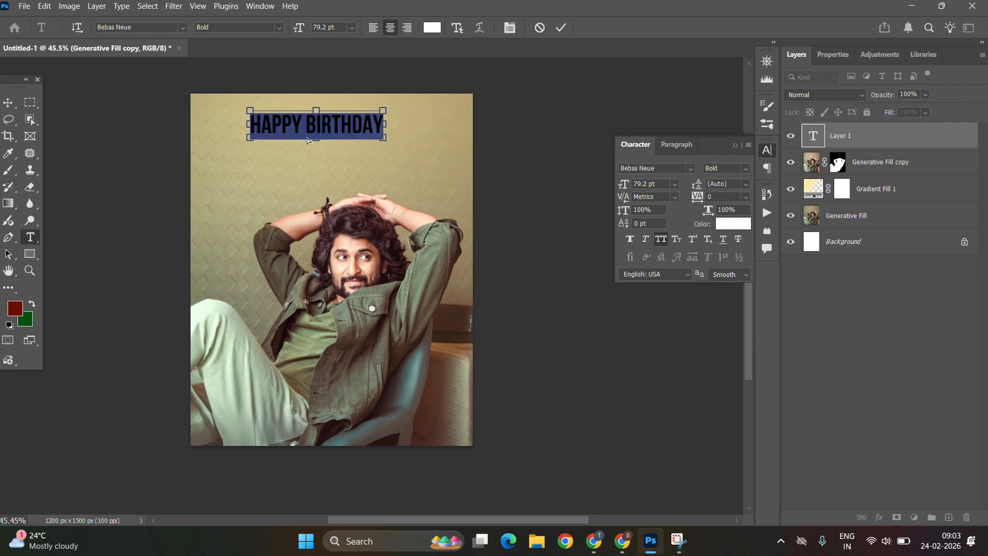
click(745, 196)
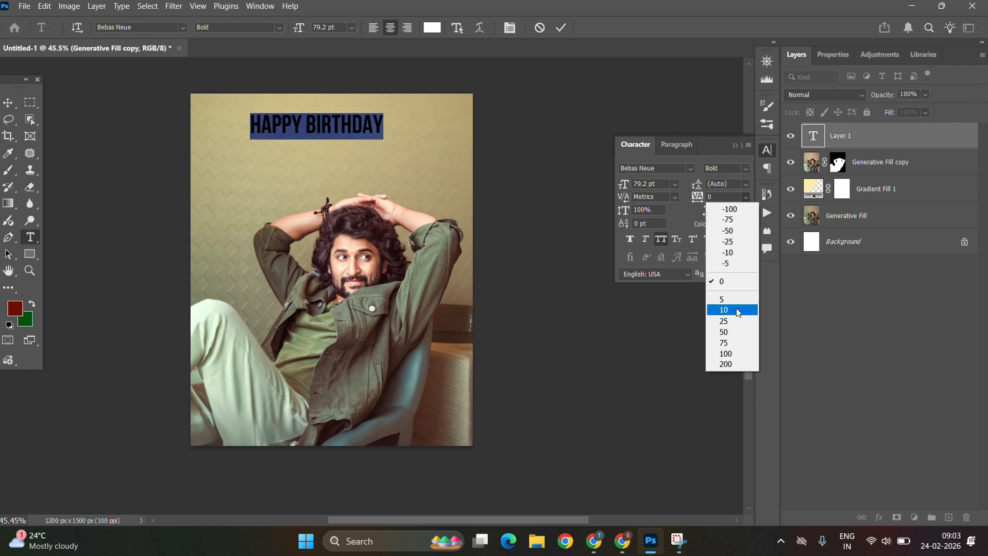
click(737, 363)
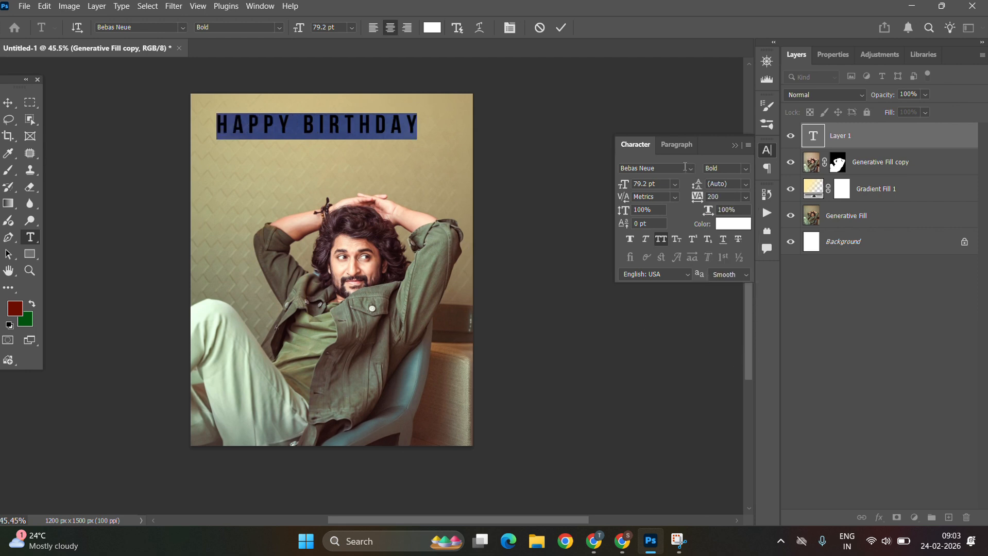
click(690, 169)
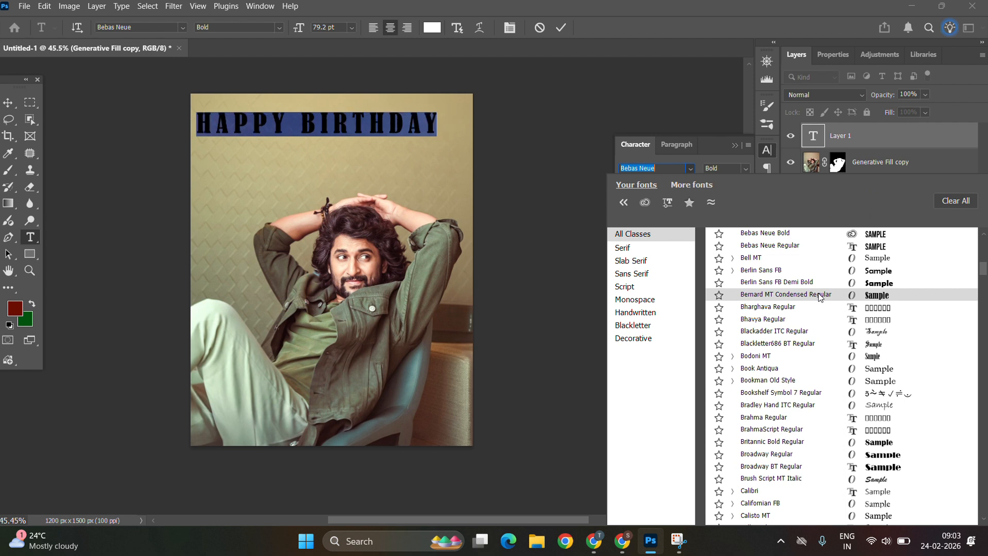
click(827, 258)
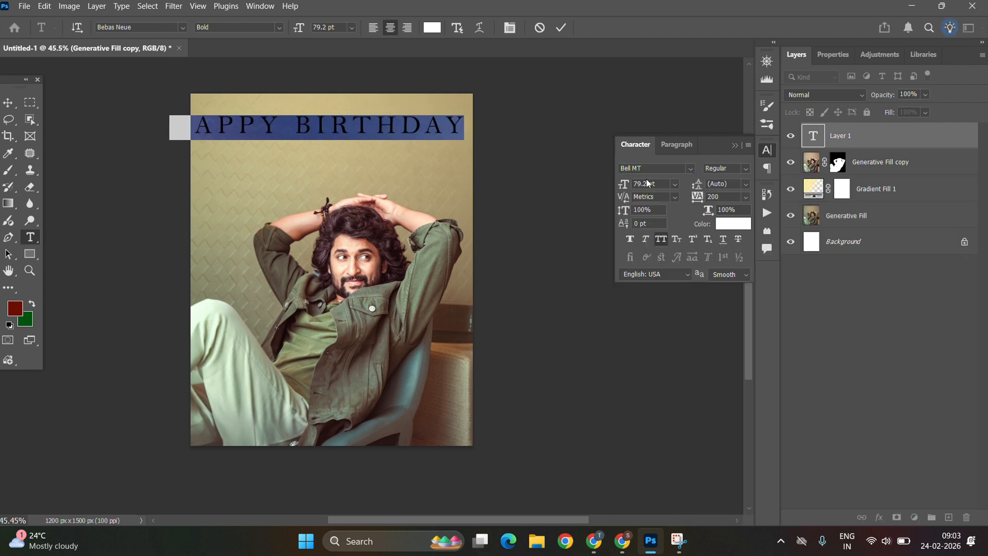
Reduce the HAPPY BIRTHDAY text to 46 pt and move it to the centre of the poster's upper edge
scroll(646, 185, down, 20)
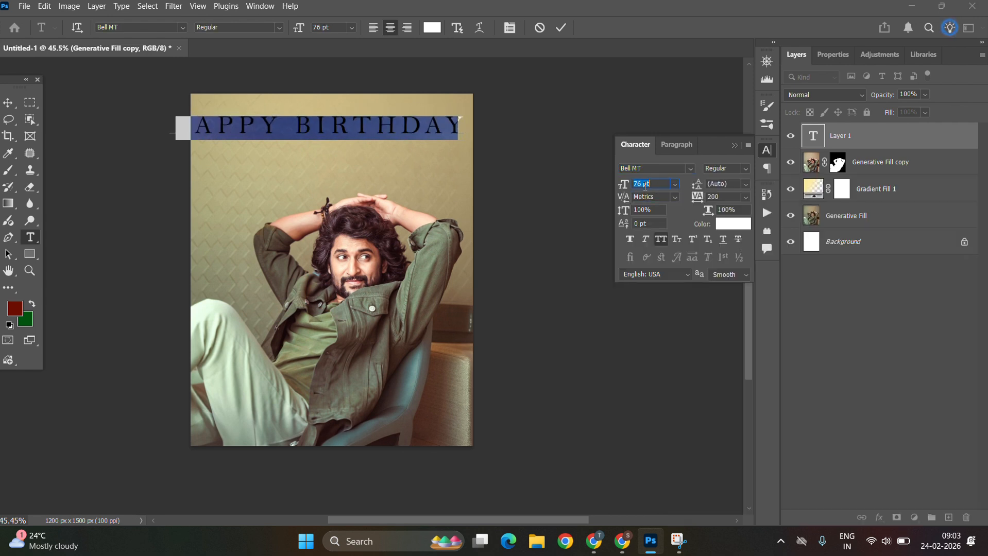
scroll(654, 183, down, 6)
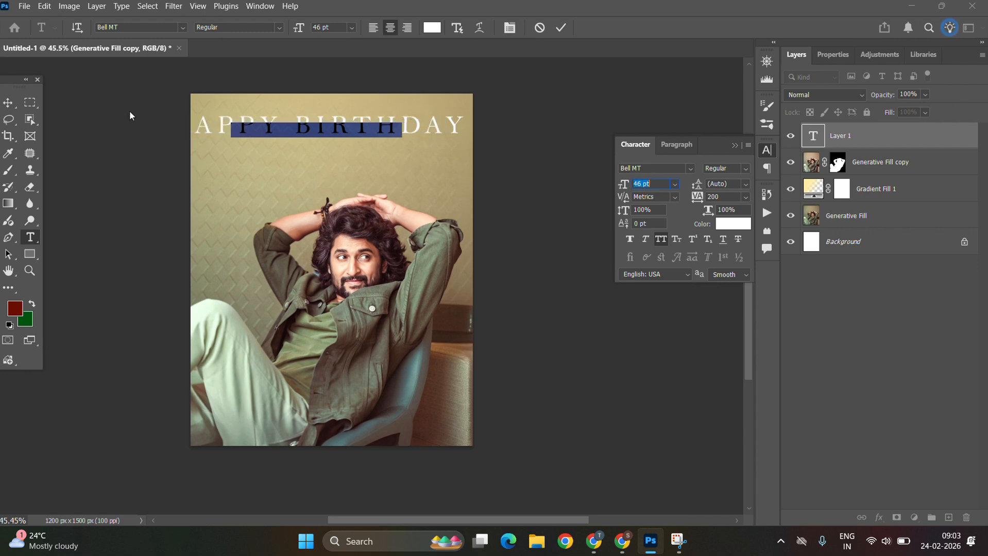
click(8, 103)
drag(316, 138, 332, 113)
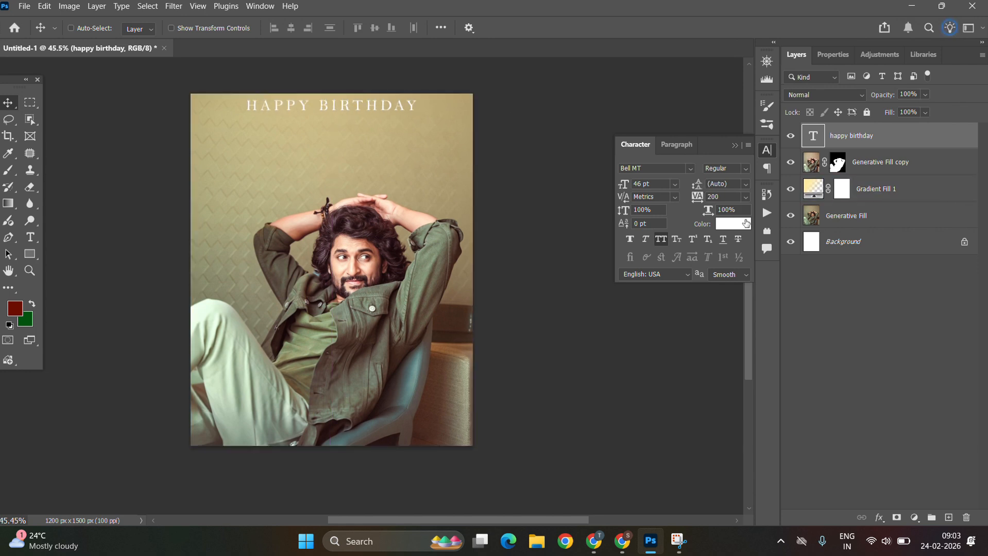
Colour the HAPPY BIRTHDAY text dark red 6b0404 and set its layer's blend mode to Overlay
click(732, 223)
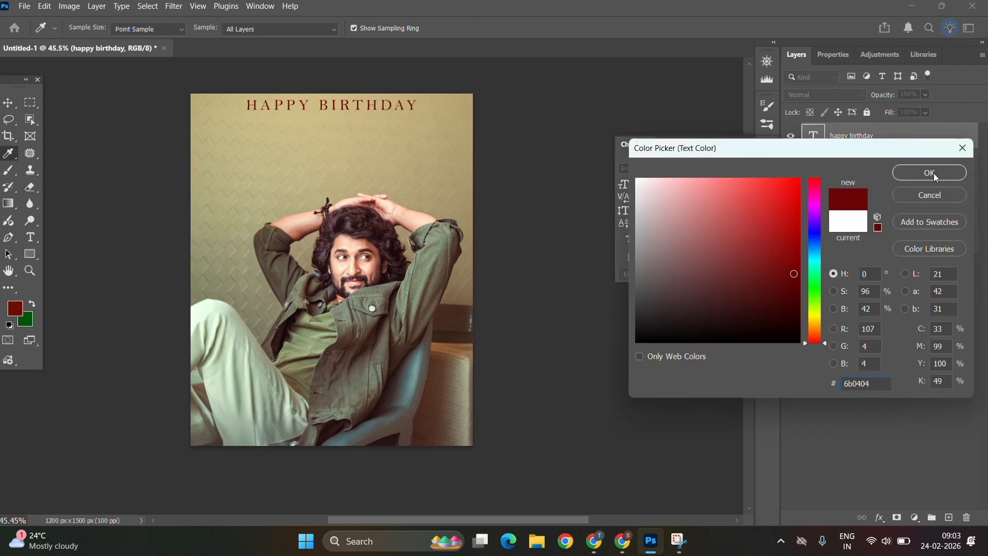
click(927, 172)
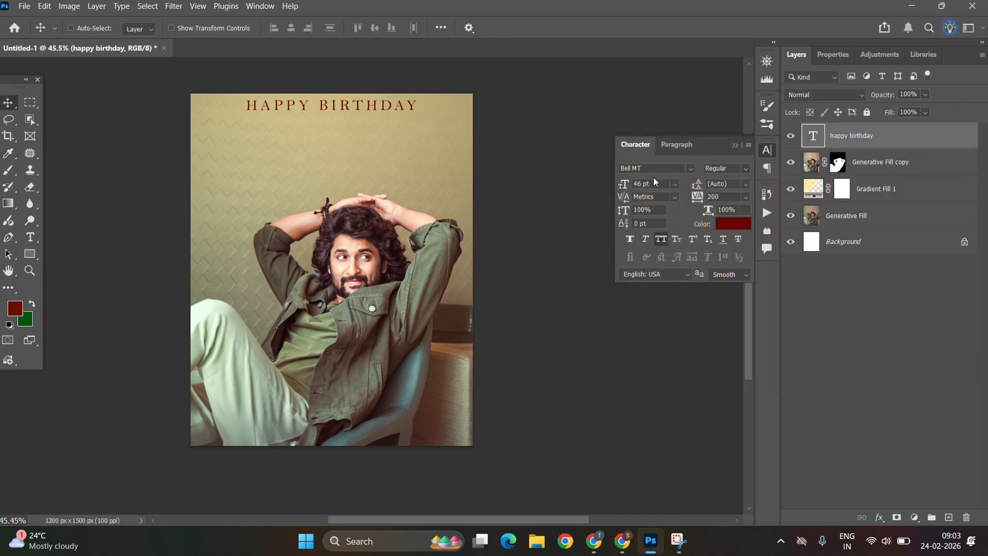
click(850, 93)
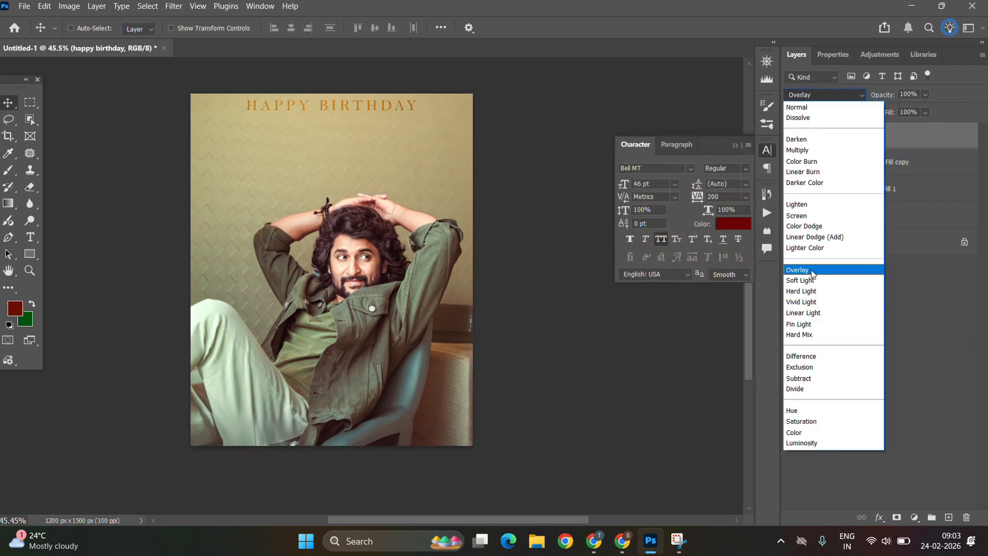
click(804, 270)
right_click(394, 118)
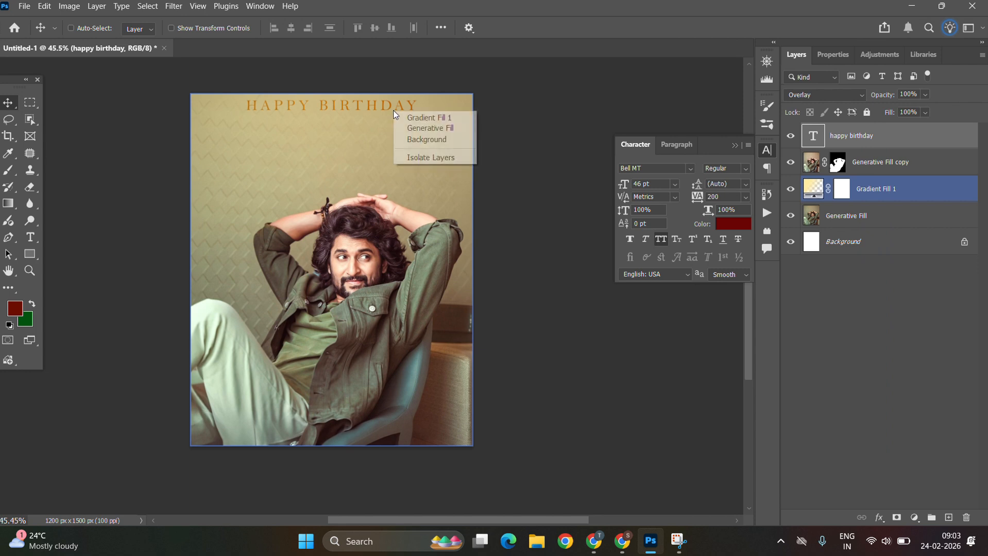
right_click(390, 109)
click(411, 116)
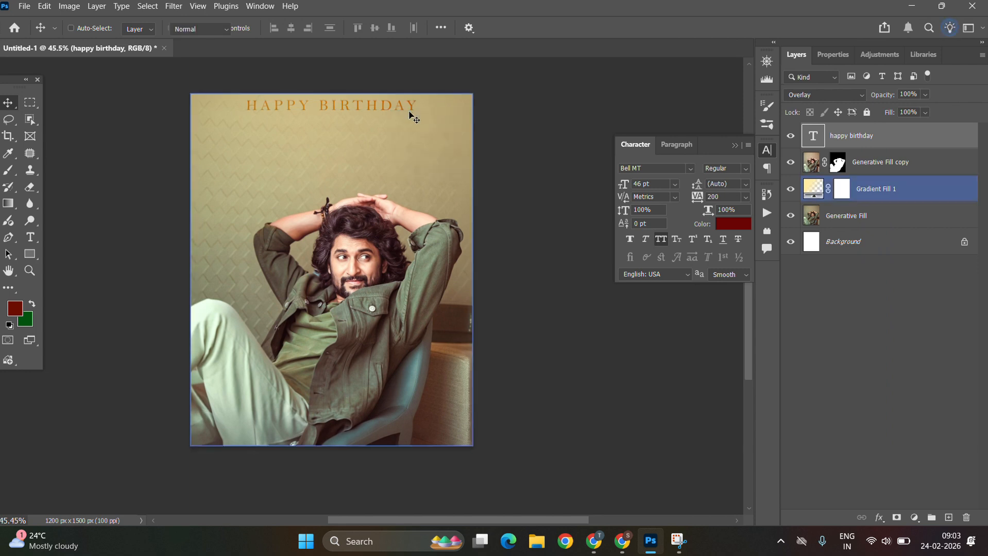
key(j)
Duplicate the HAPPY BIRTHDAY layer, move the copy about 255 px down and replace its text with NANI
click(10, 103)
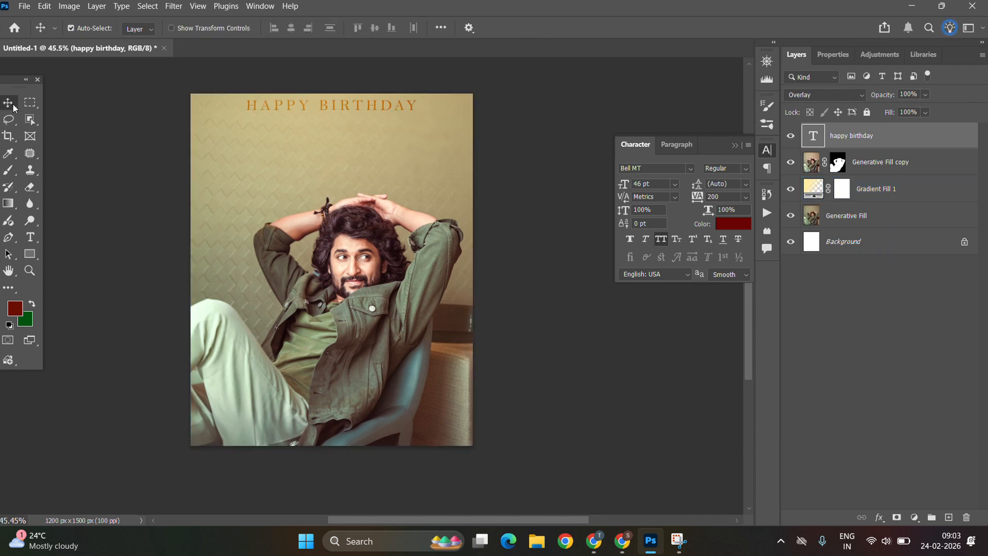
key(ctrl+j)
drag(356, 114, 350, 170)
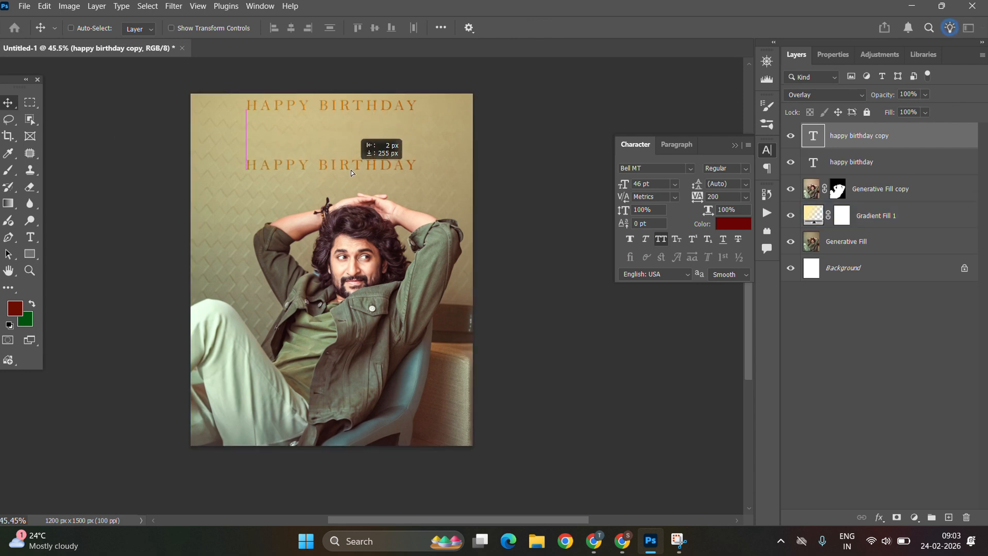
double_click(337, 168)
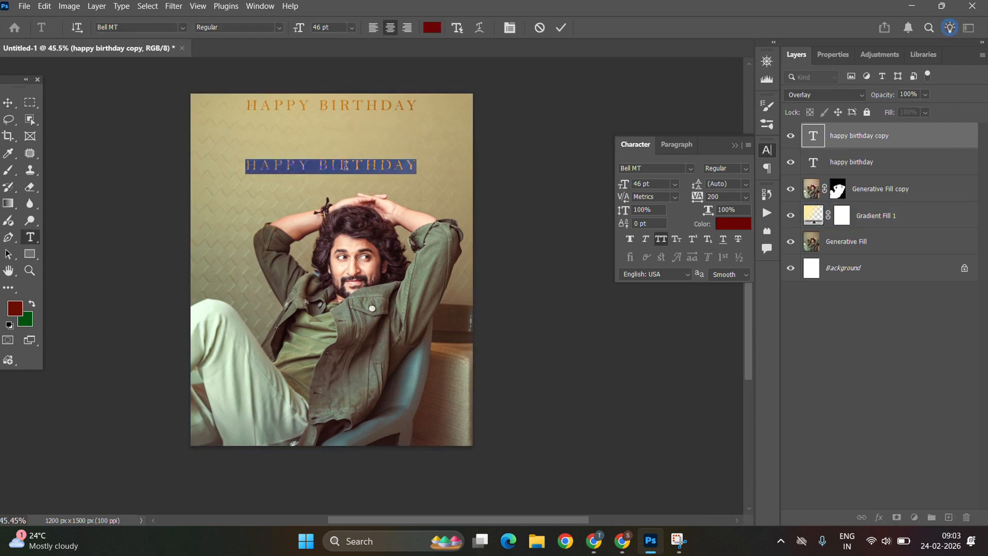
text(NAN)
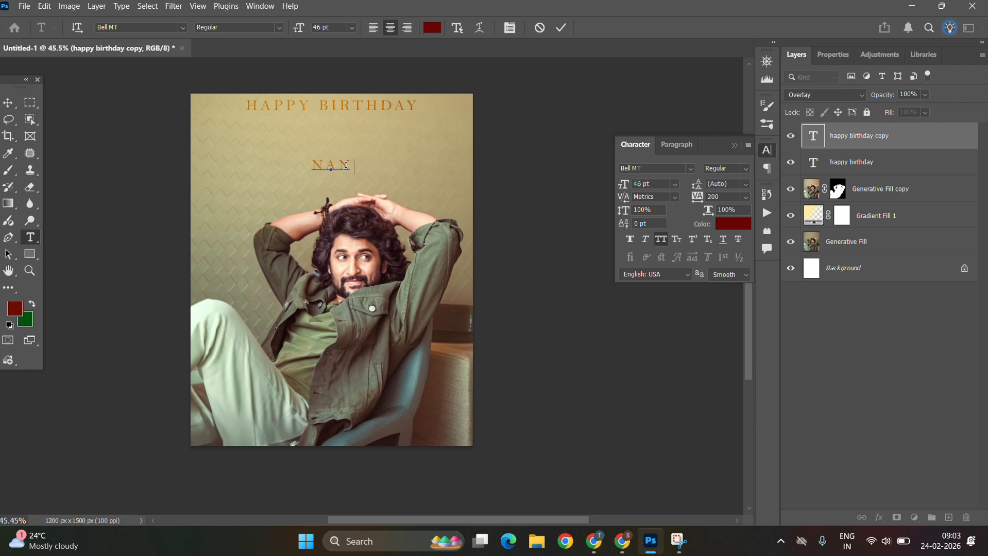
text(I)
Change the NANI text's font to Bebas Neue Regular
key(ctrl+a)
click(689, 169)
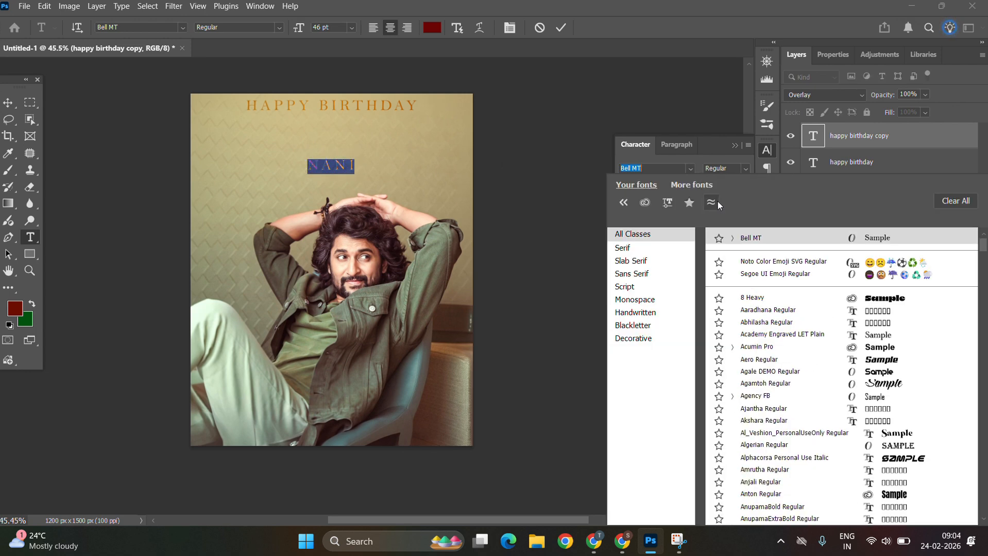
text(BE)
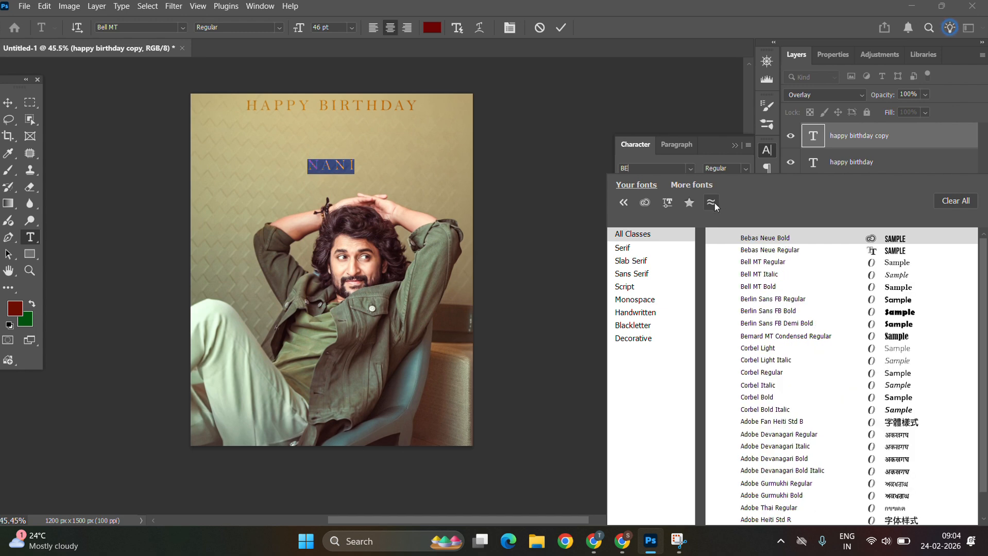
text(B)
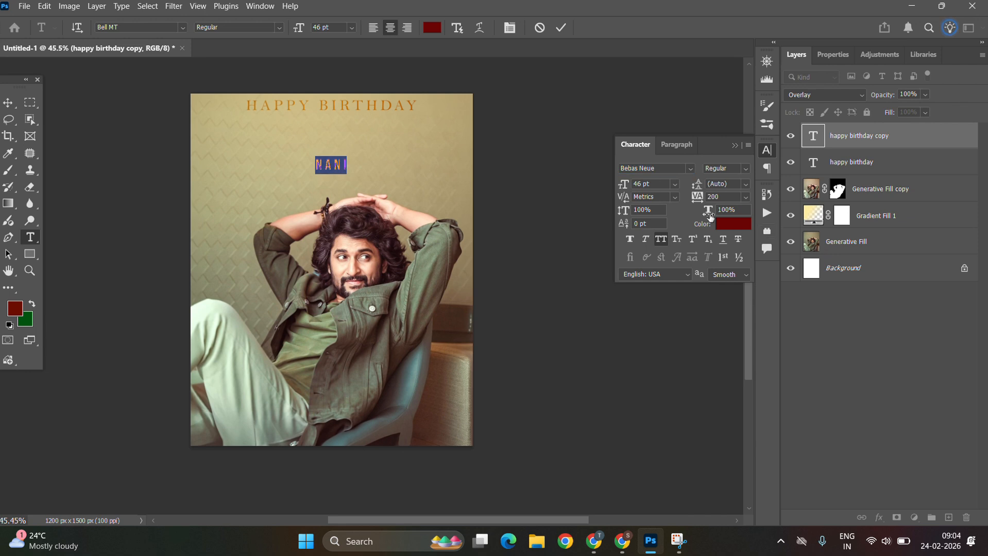
click(9, 102)
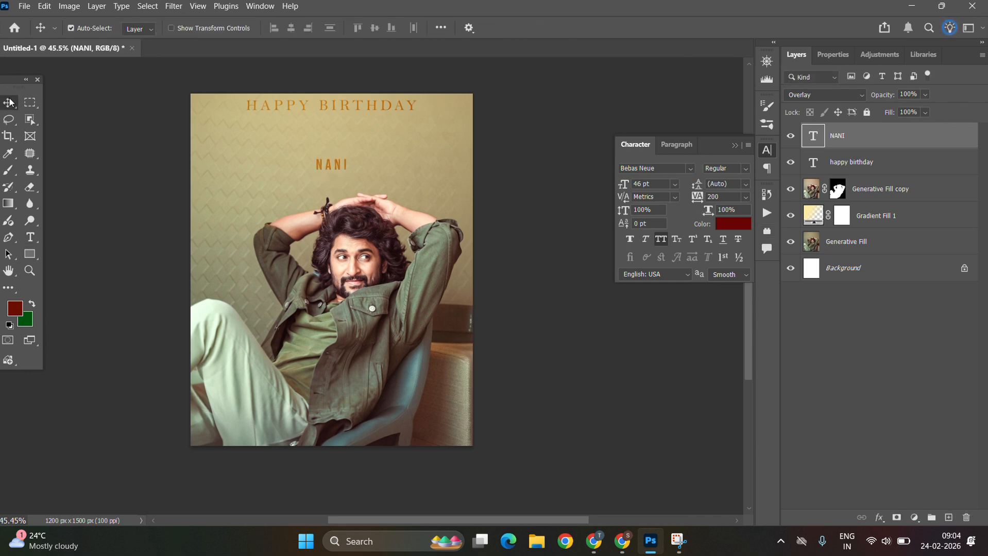
Scale the NANI text to about 916% so it spans the poster's width beneath HAPPY BIRTHDAY
key(ctrl+t)
drag(335, 176, 353, 250)
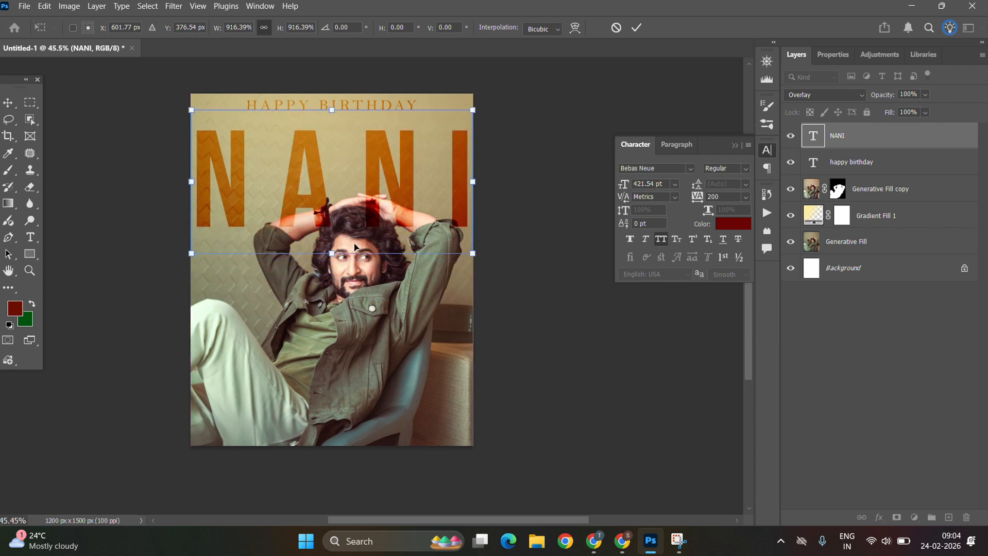
key(Return)
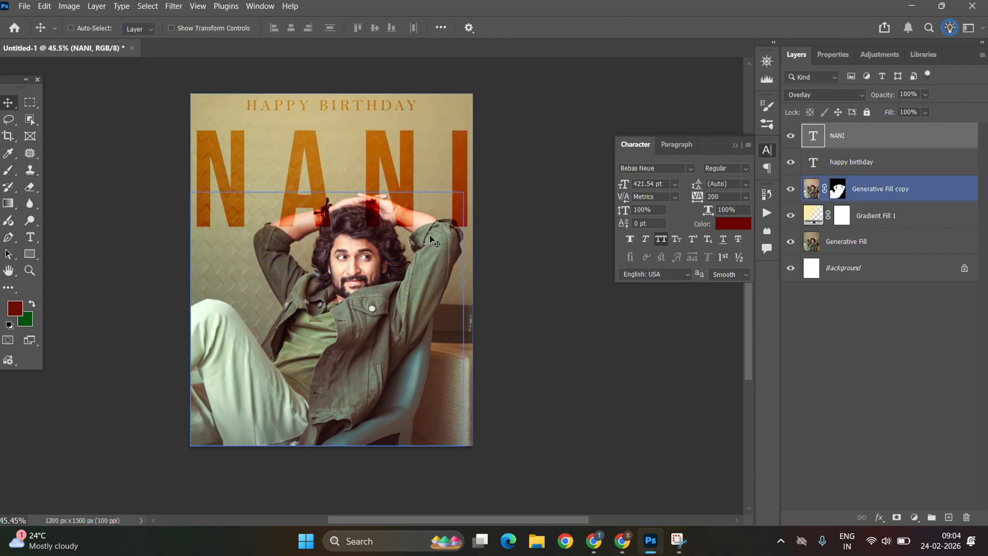
Set the NANI text's tracking to 0 and move it up to sit just beneath HAPPY BIRTHDAY
click(750, 199)
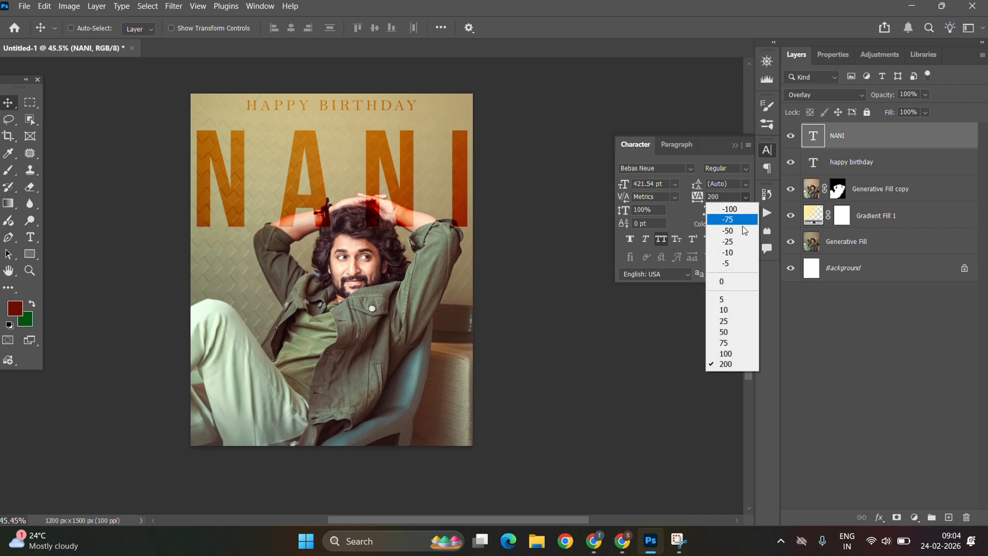
click(723, 281)
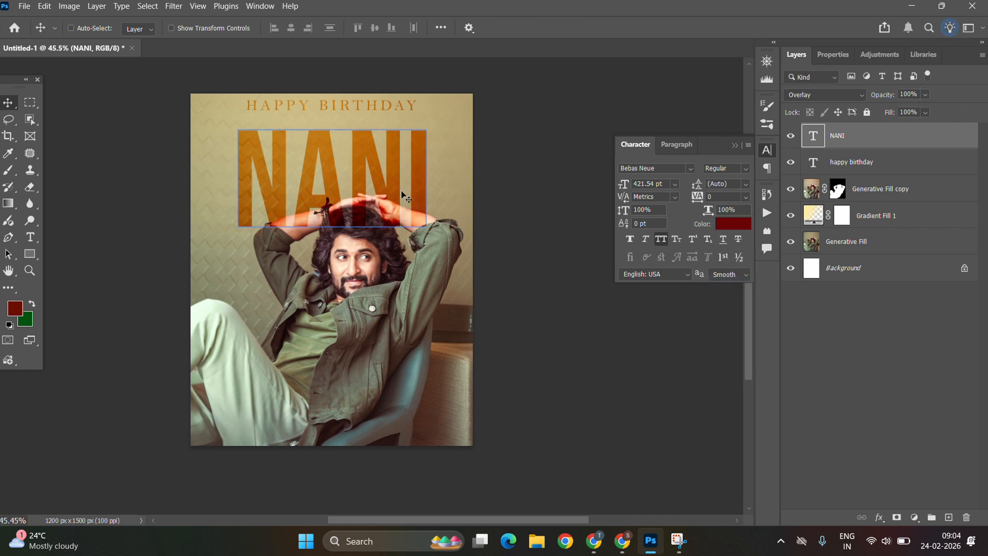
drag(396, 191, 396, 179)
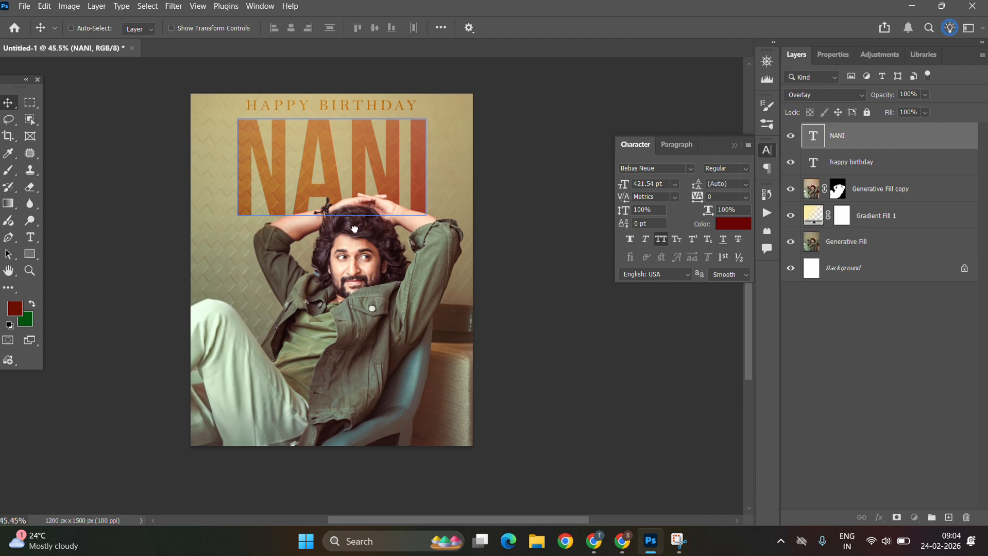
Send the NANI layer behind the cut-out subject, placing it directly below the Gradient Fill 1 layer
key(ctrl+bracketleft)
key(ctrl+bracketleft)
key(ctrl+bracketleft)
Enlarge the NANI text to about 138%, extending it downward behind the man
key(ctrl+t)
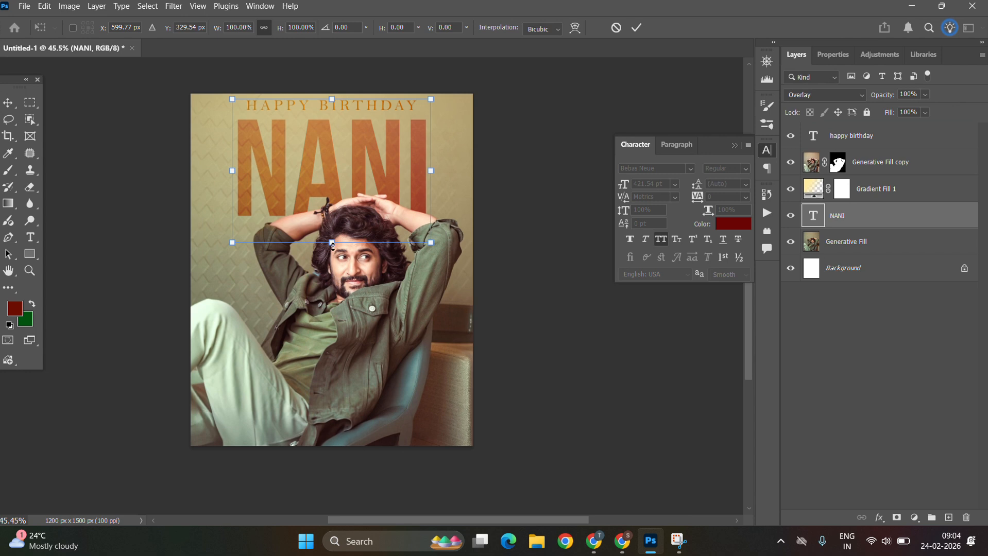
drag(332, 246, 331, 297)
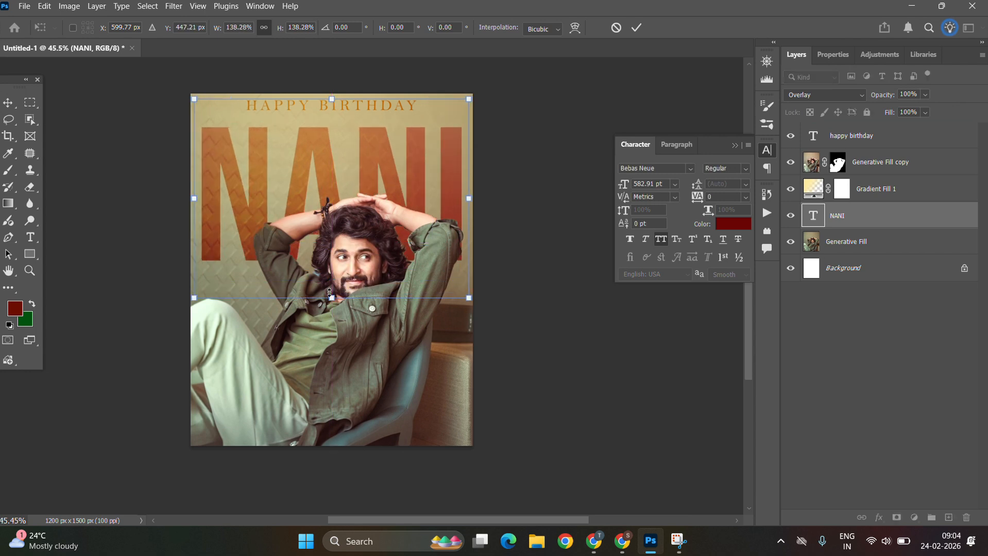
key(Return)
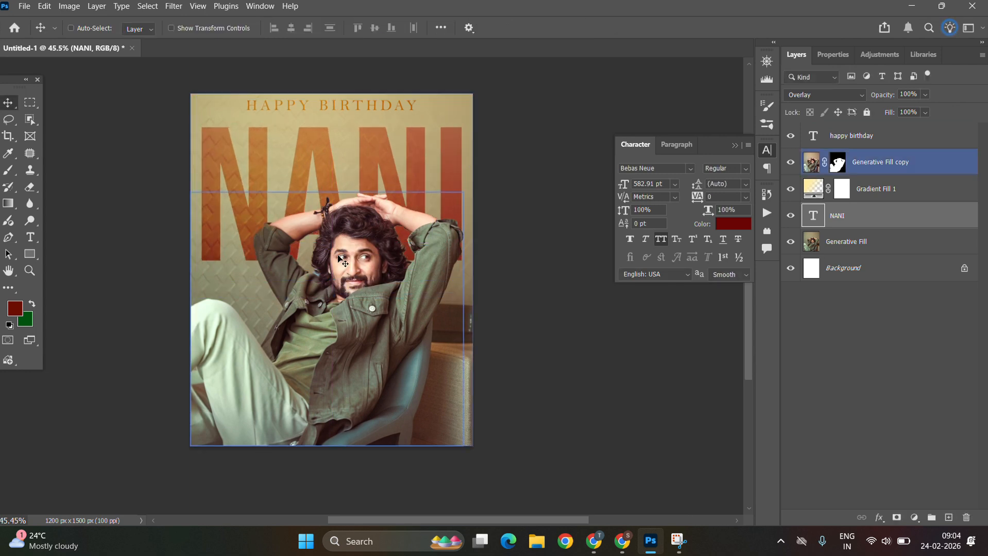
Recolour the NANI text from dark red to a medium brown-orange
click(767, 168)
click(768, 150)
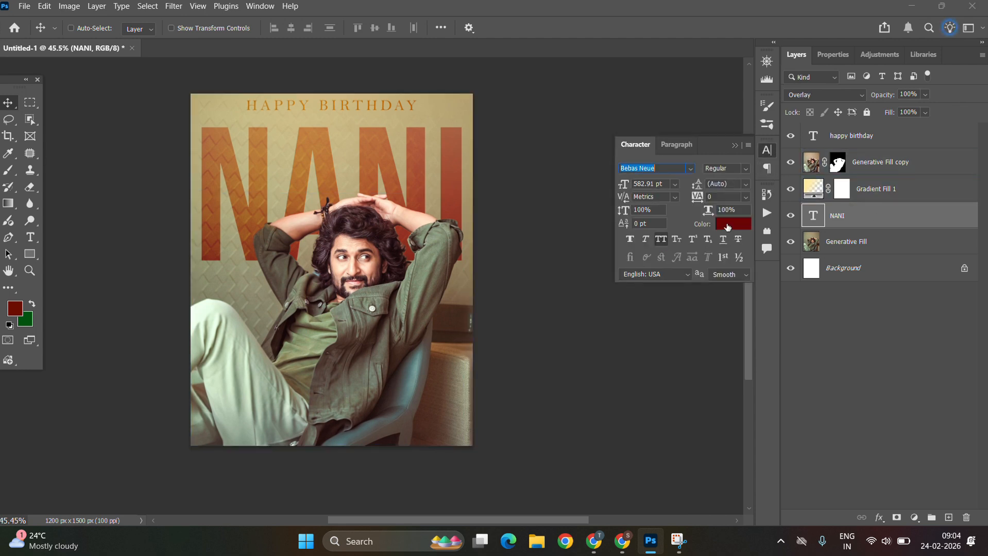
click(714, 224)
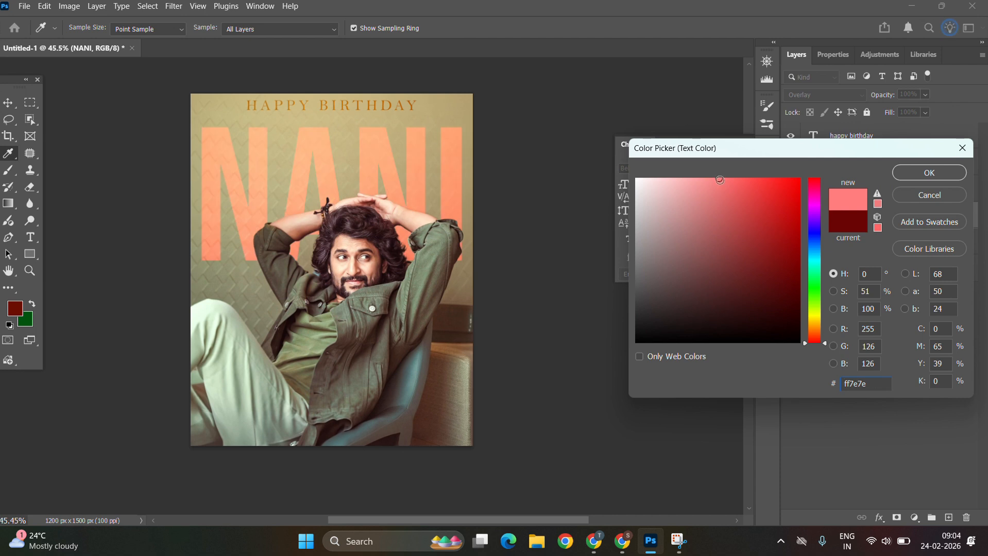
drag(797, 288, 799, 339)
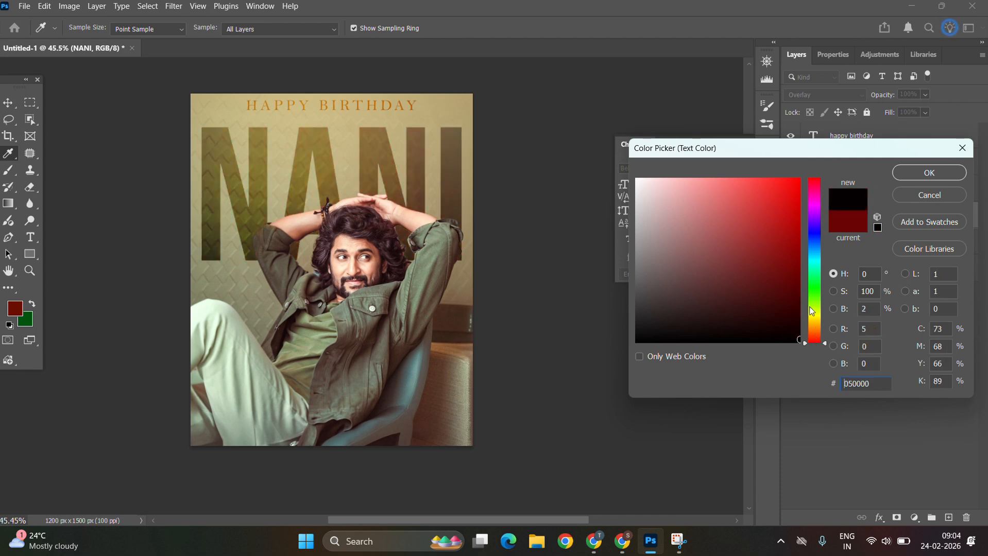
mouse_move(810, 305)
mouse_down()
mouse_move(819, 332)
mouse_move(799, 222)
mouse_move(781, 269)
mouse_up()
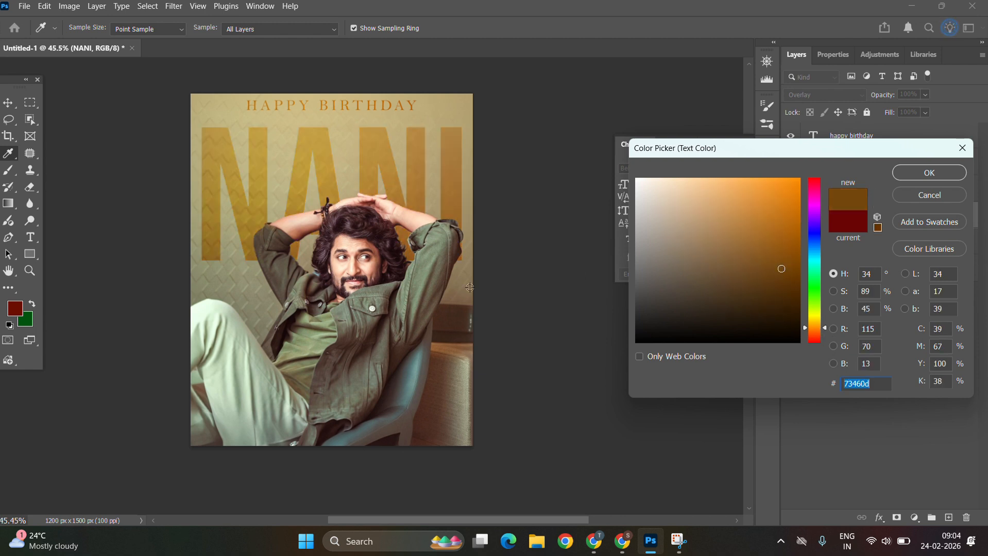
click(421, 220)
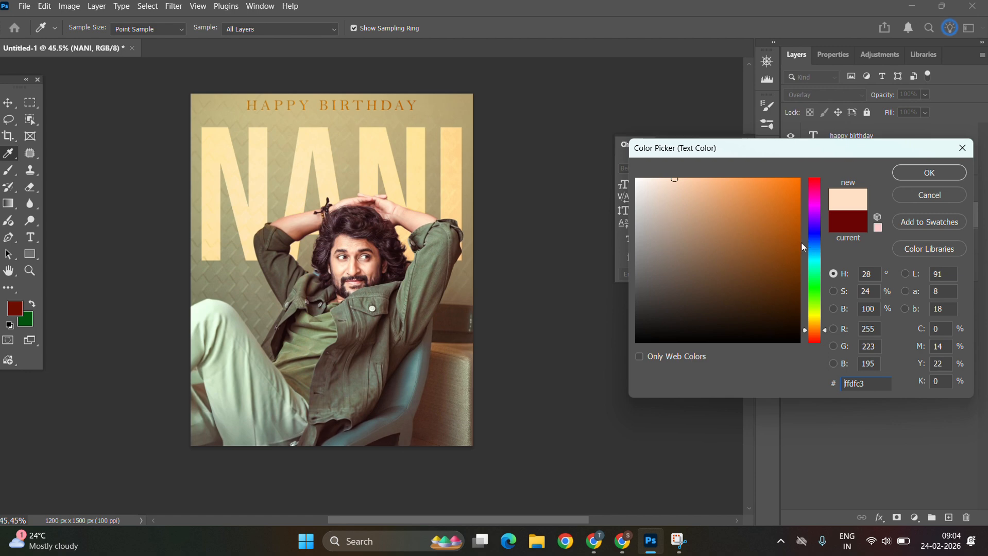
drag(740, 246, 752, 264)
key(Return)
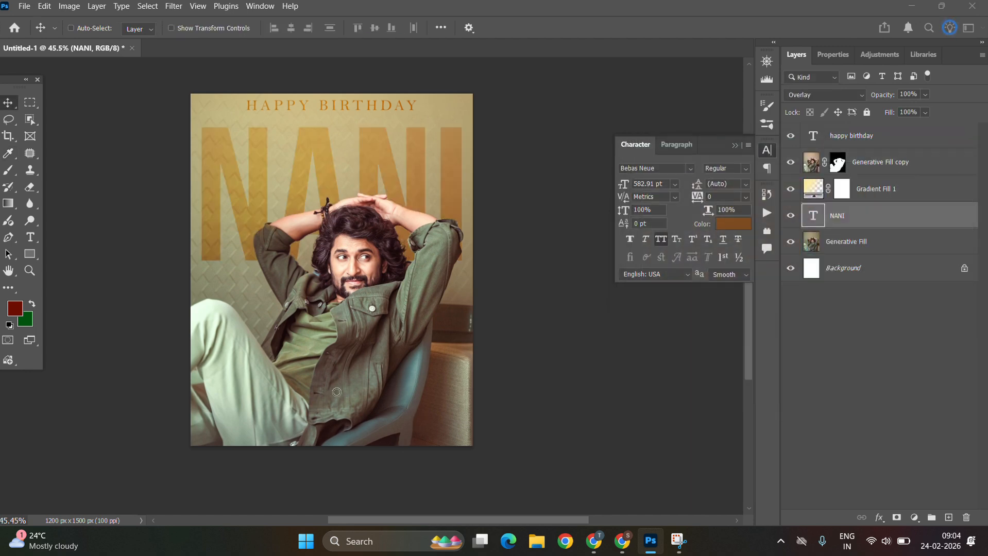
Move the HAPPY BIRTHDAY text down so it sits just above NANI
scroll(356, 280, up, 3)
drag(356, 281, 385, 466)
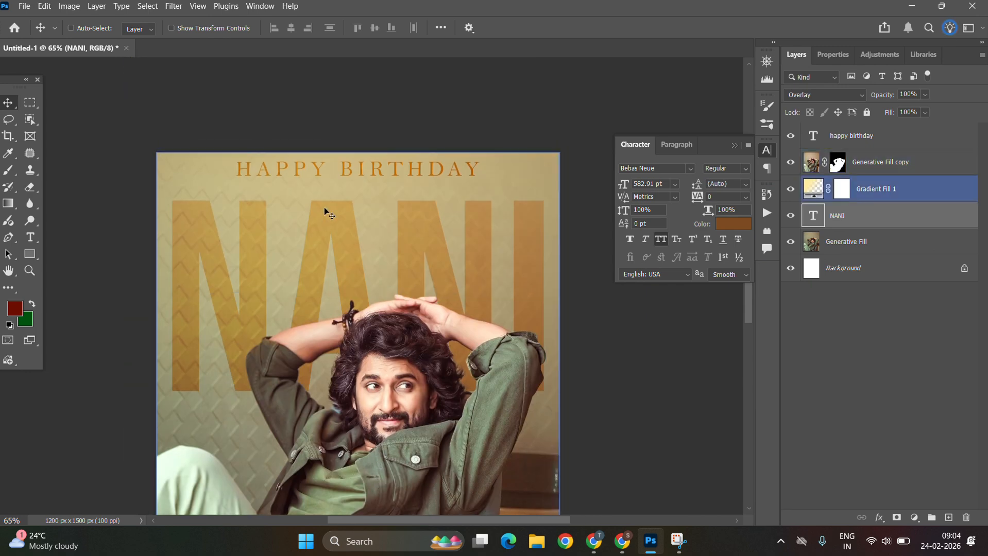
right_click(360, 167)
click(381, 174)
drag(390, 174, 392, 193)
Preview the installed fonts on the HAPPY BIRTHDAY text
click(690, 168)
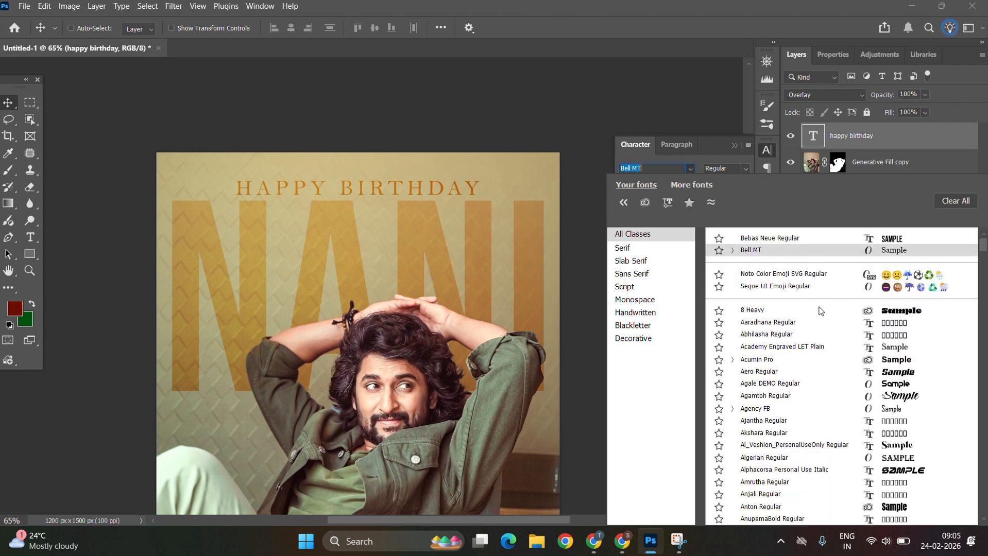
scroll(820, 310, down, 2)
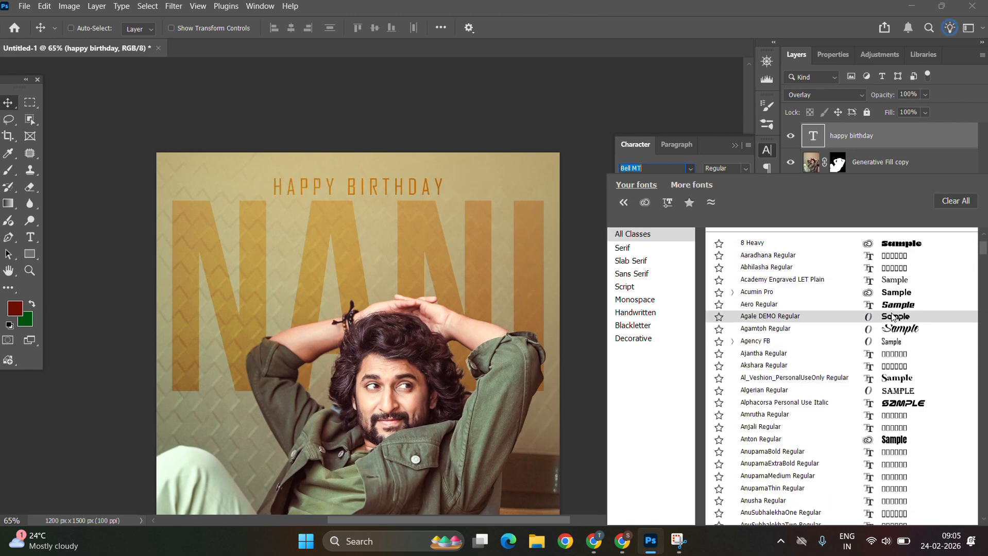
scroll(893, 317, down, 3)
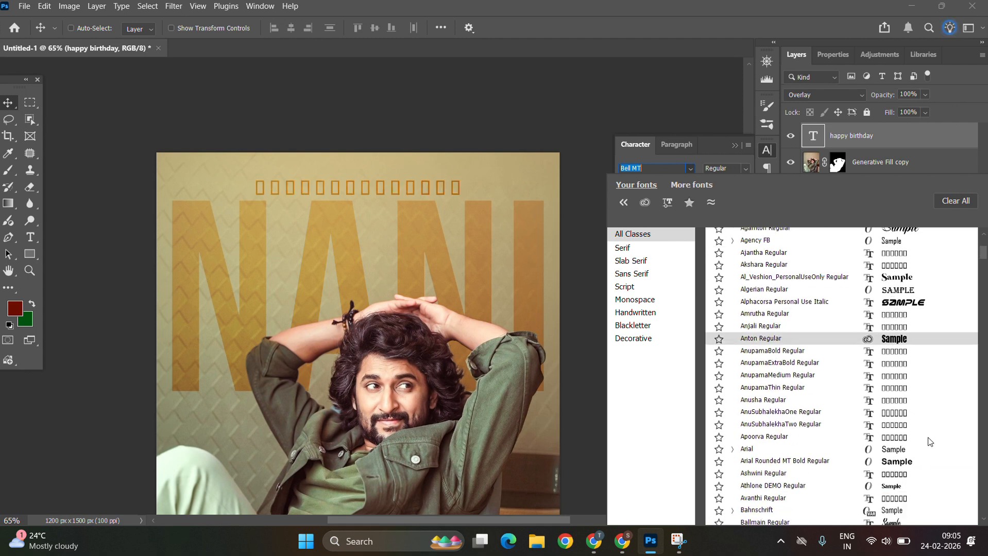
scroll(930, 442, down, 2)
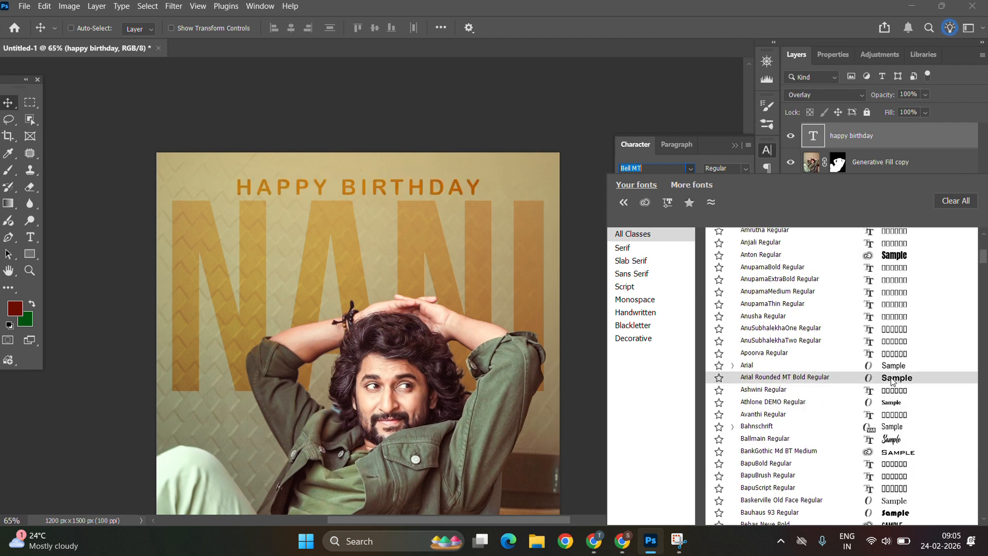
scroll(892, 380, down, 3)
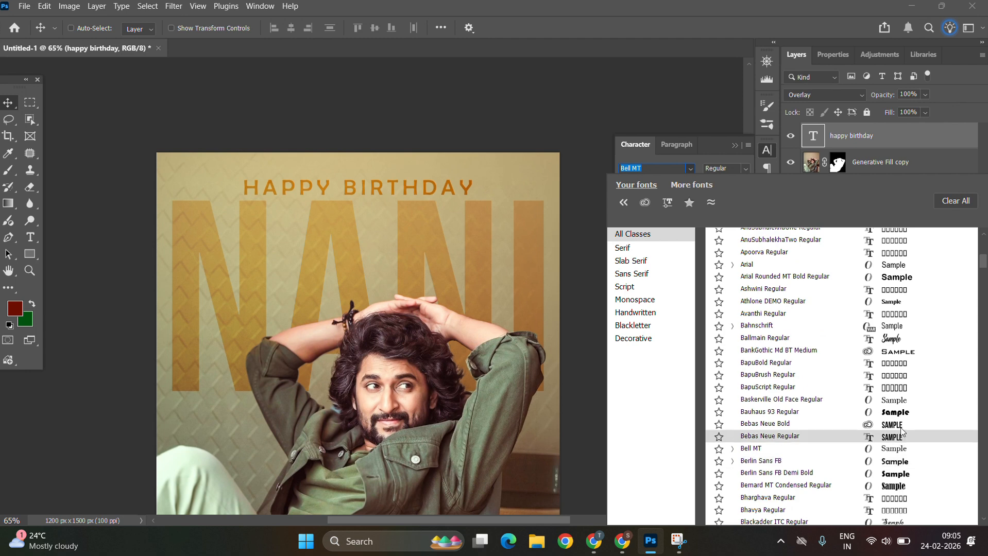
scroll(901, 431, down, 2)
scroll(901, 432, down, 1)
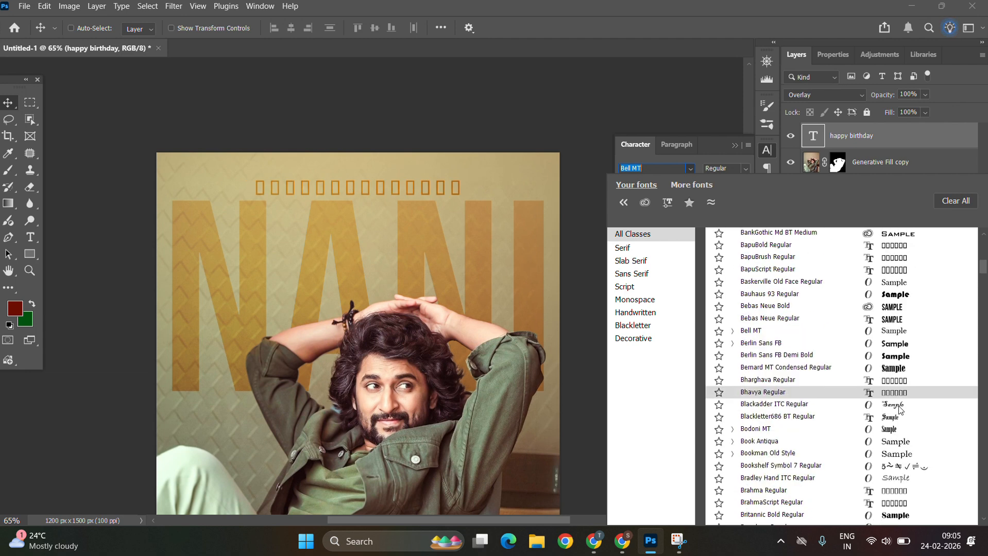
scroll(894, 428, down, 3)
scroll(893, 429, down, 1)
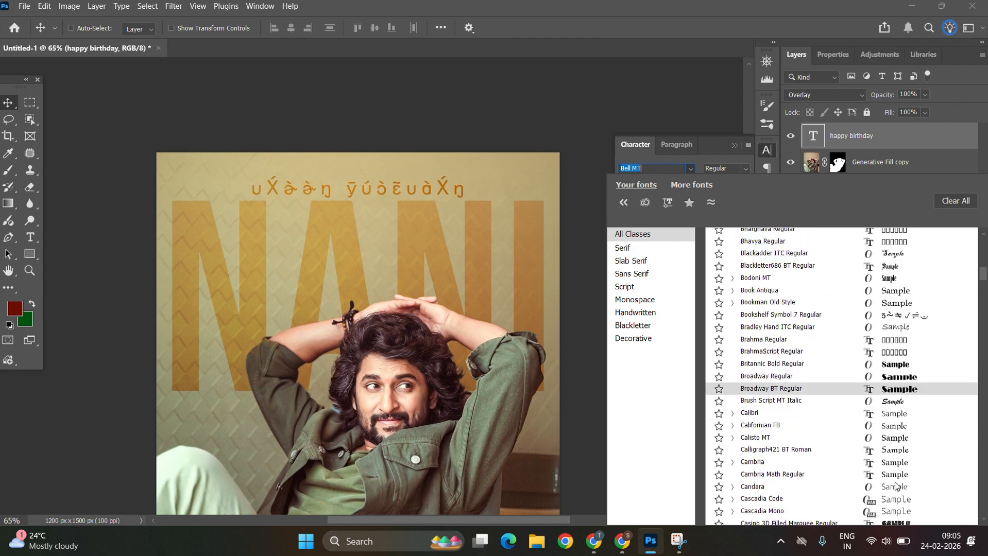
Set the HAPPY BIRTHDAY text's font to Poppins ExtraBold
text(SUP)
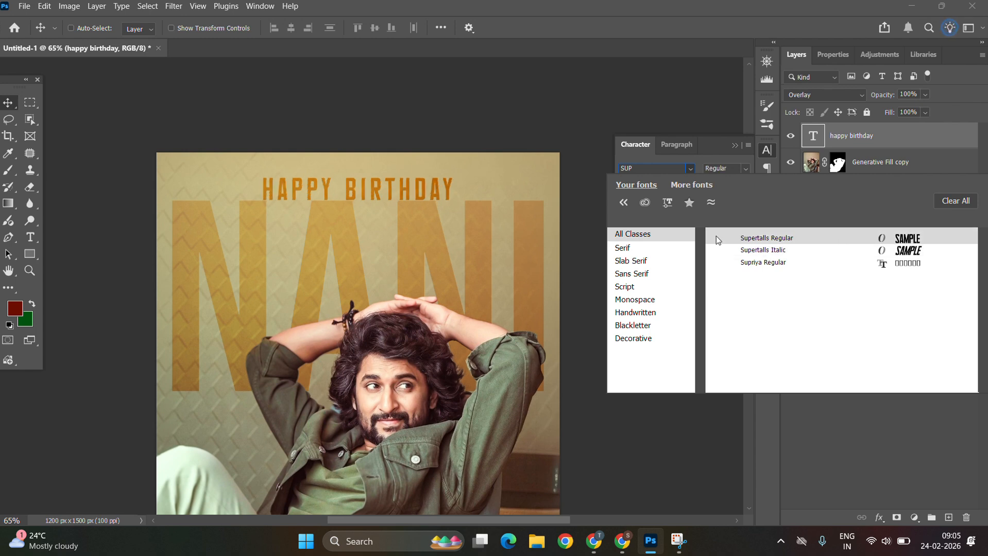
text(POP)
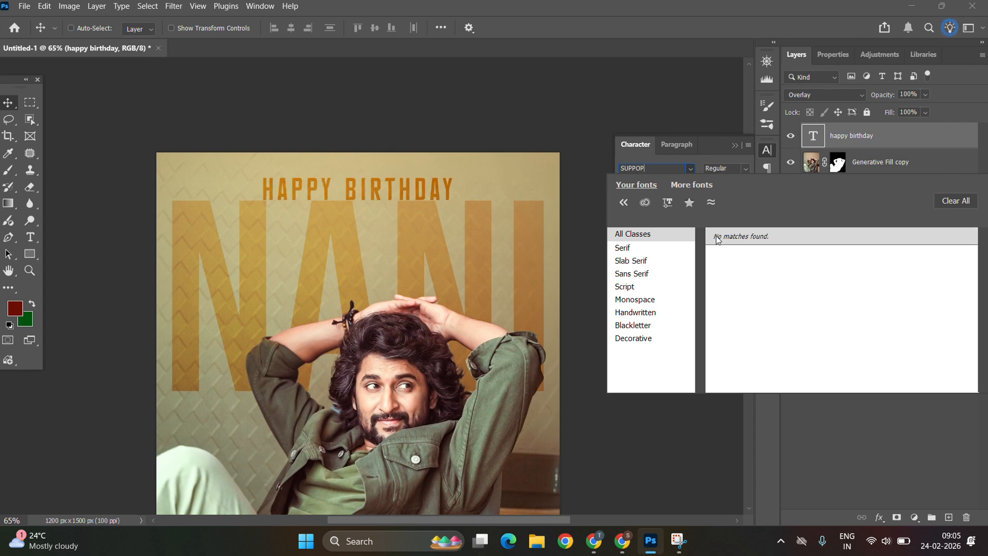
key(BackSpace)
key(BackSpace)
key(BackSpace)
key(BackSpace)
key(BackSpace)
key(BackSpace)
text(P)
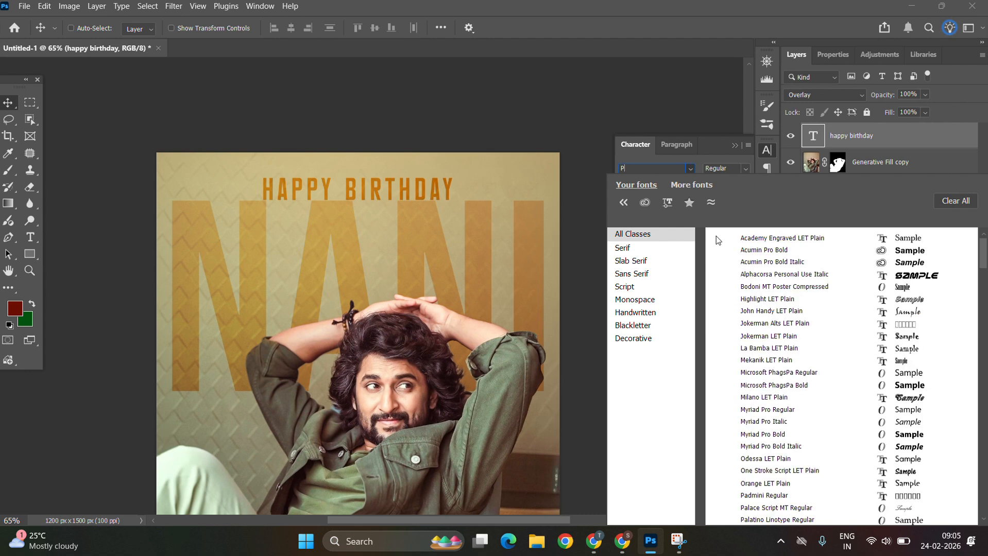
text(OPP)
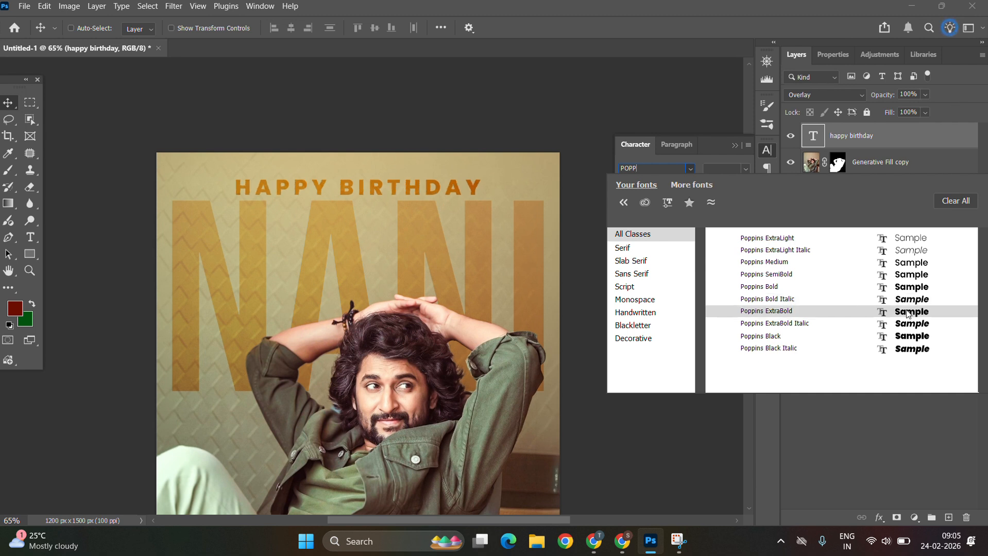
click(908, 313)
Change the HAPPY BIRTHDAY text colour to dark brown #462d2d
click(721, 227)
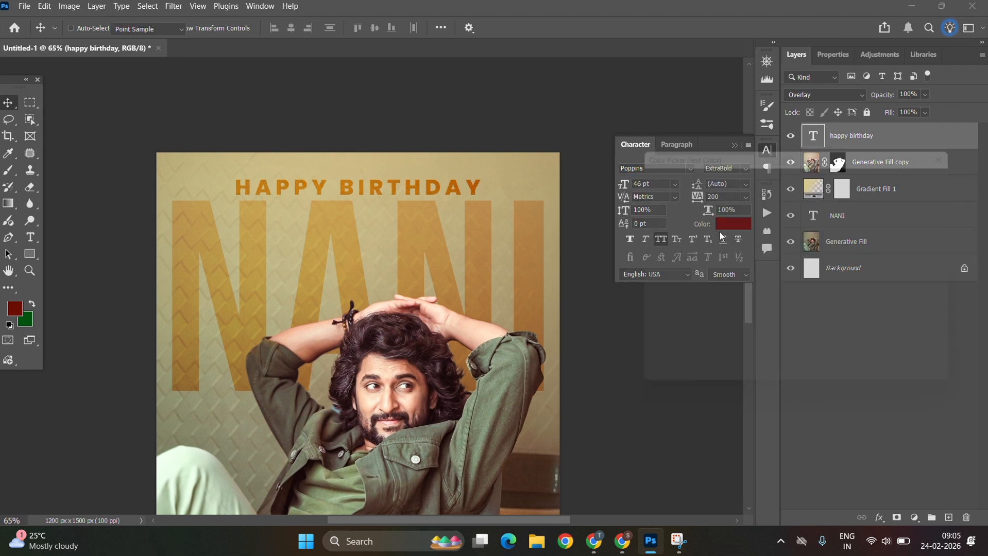
click(693, 298)
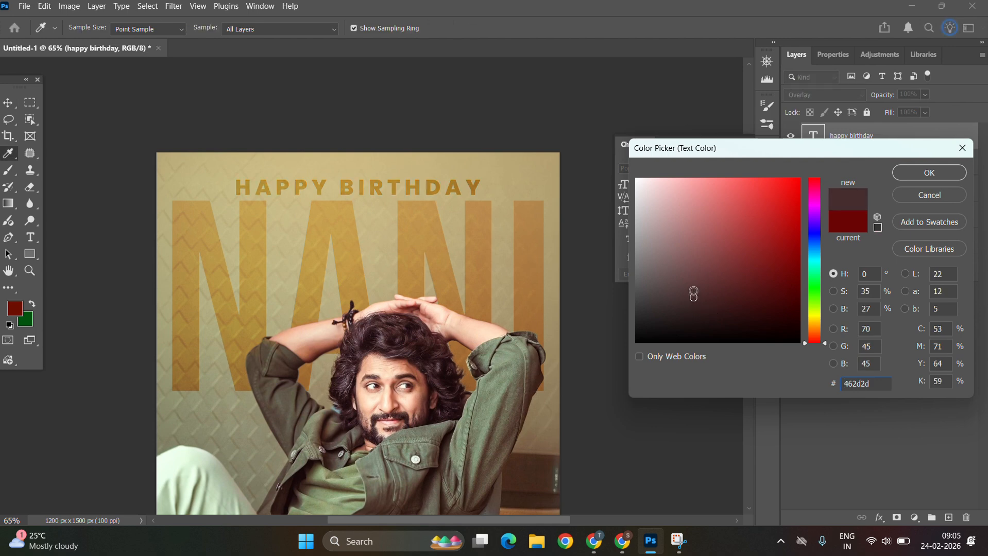
click(914, 175)
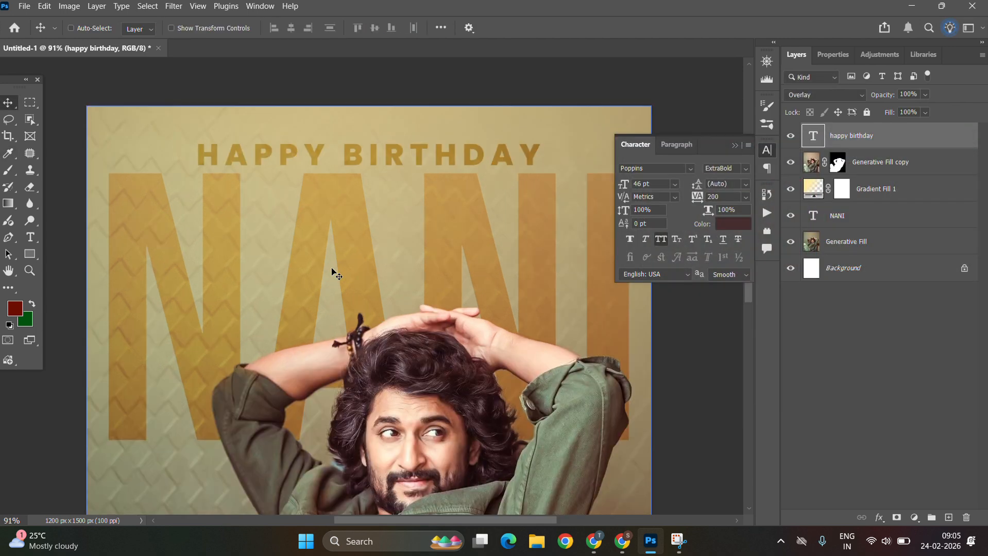
Place the happy birthday layer directly below Gradient Fill 1 and above NANI, and check the poster without the cut-out subject
scroll(333, 270, down, 5)
drag(345, 276, 337, 186)
scroll(337, 186, up, 3)
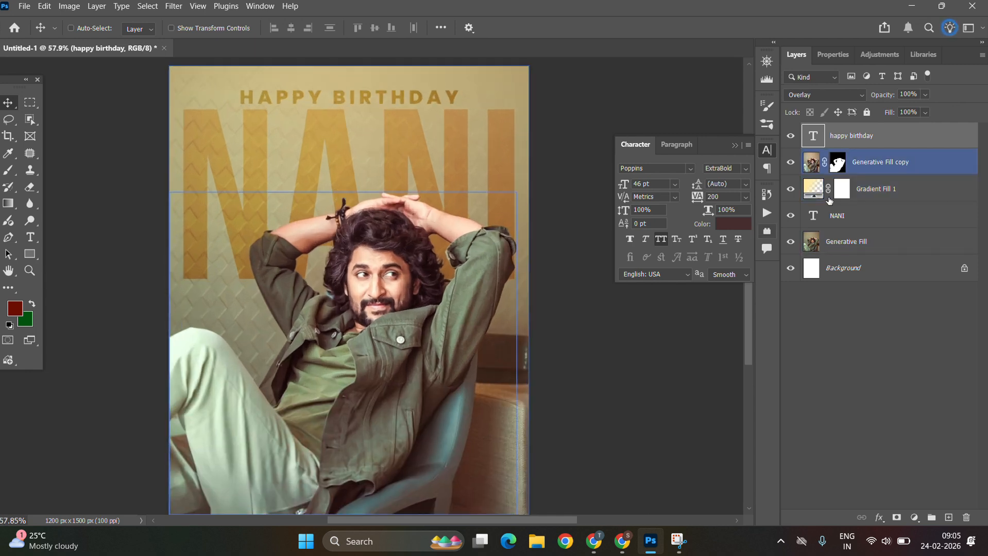
drag(839, 142, 842, 208)
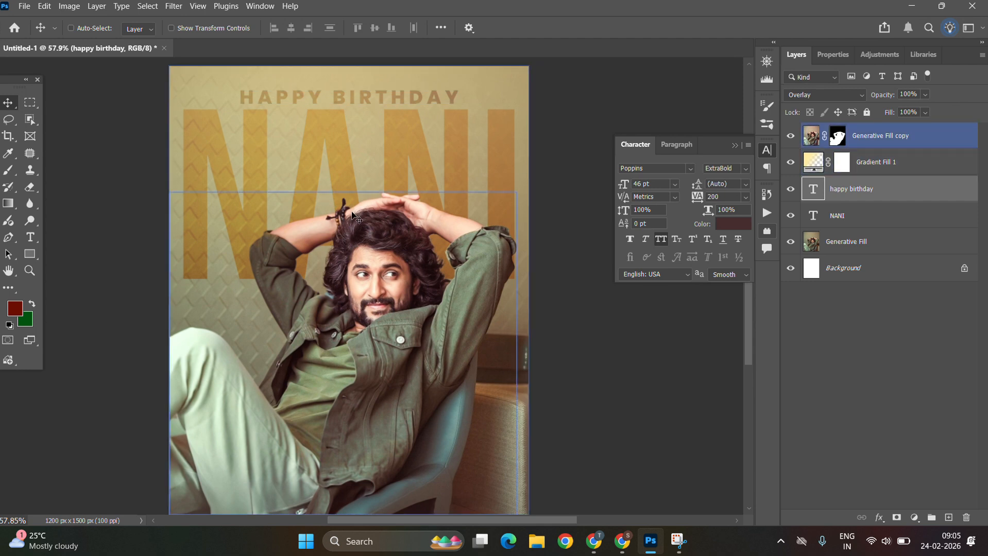
scroll(351, 211, down, 2)
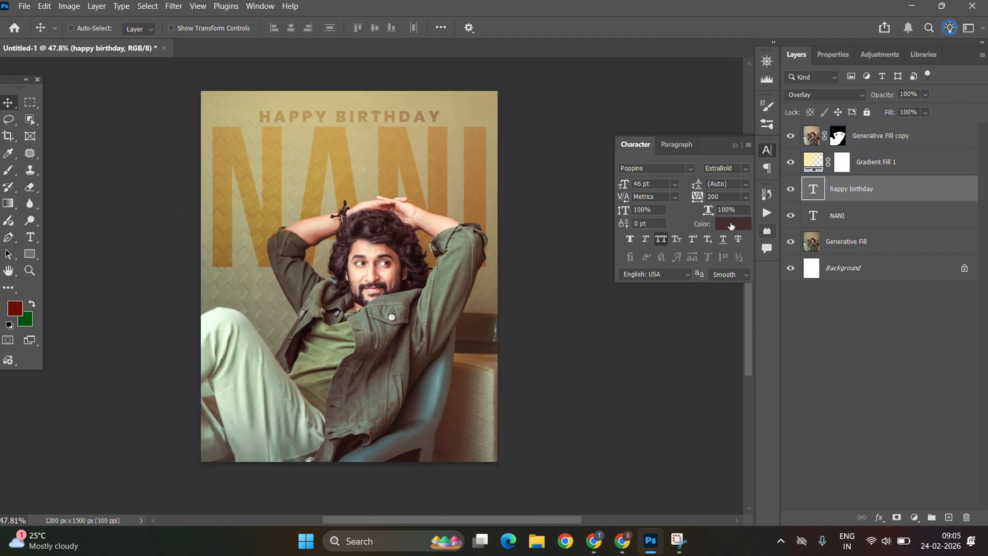
click(791, 136)
click(791, 137)
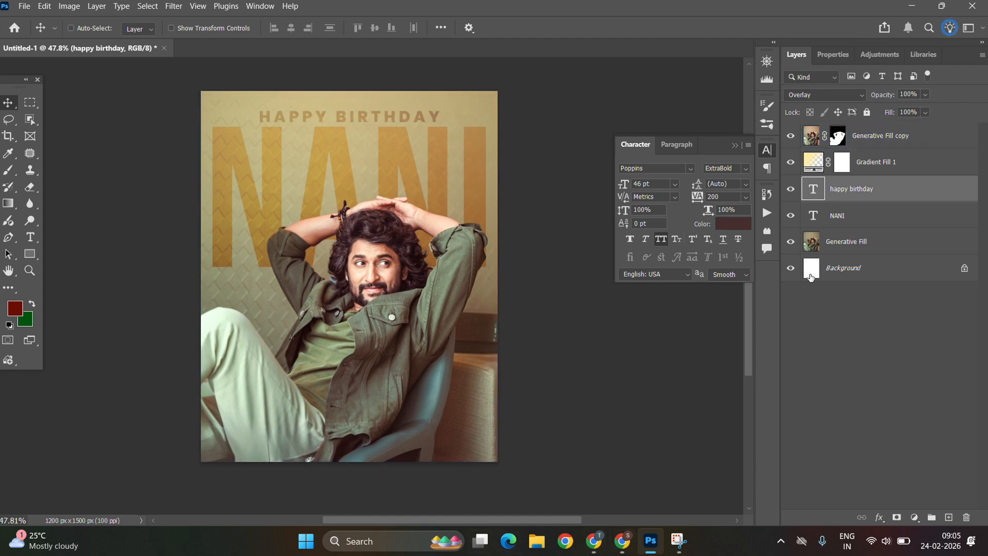
Duplicate the NANI layer, set the copy's blend mode to Soft Light and lower its opacity
click(844, 219)
key(ctrl+j)
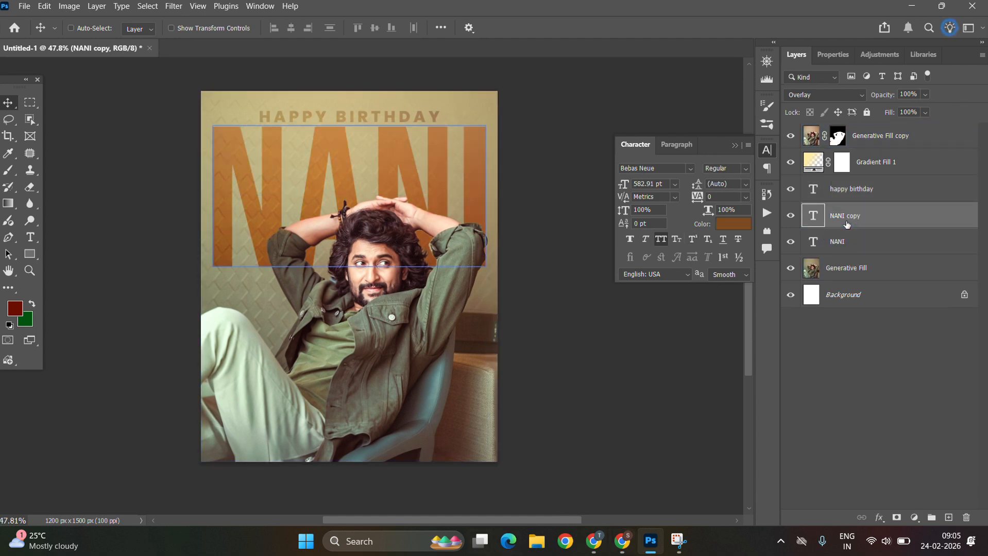
click(835, 95)
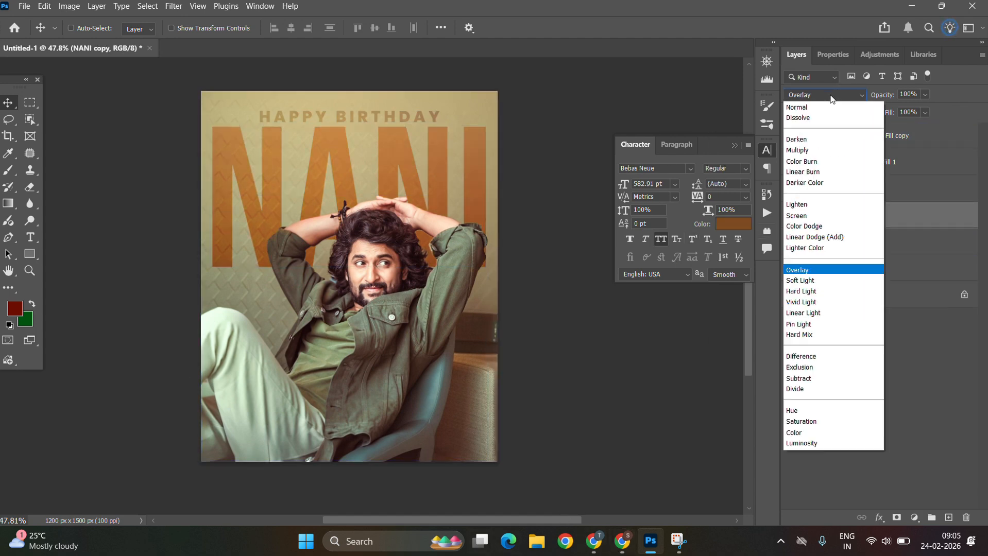
click(793, 281)
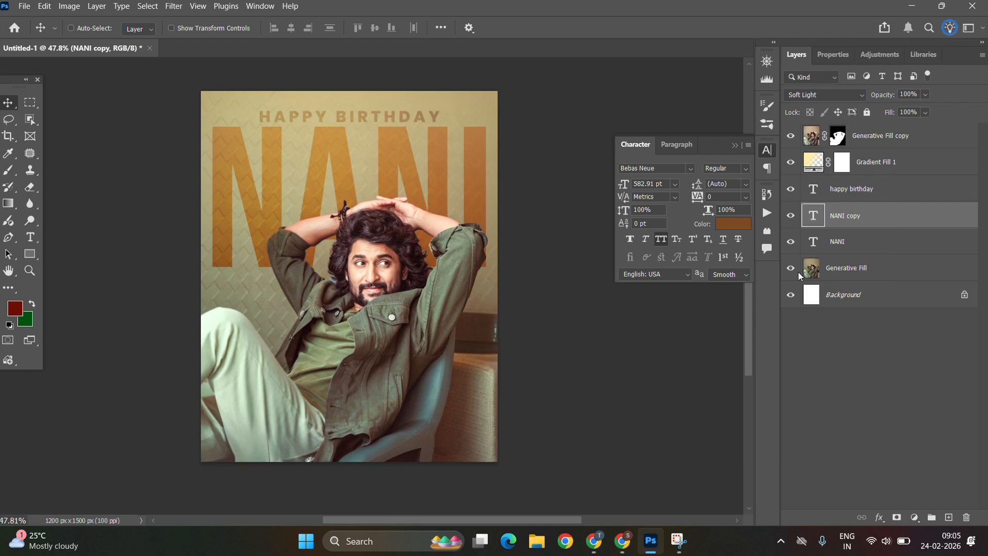
click(926, 95)
click(908, 111)
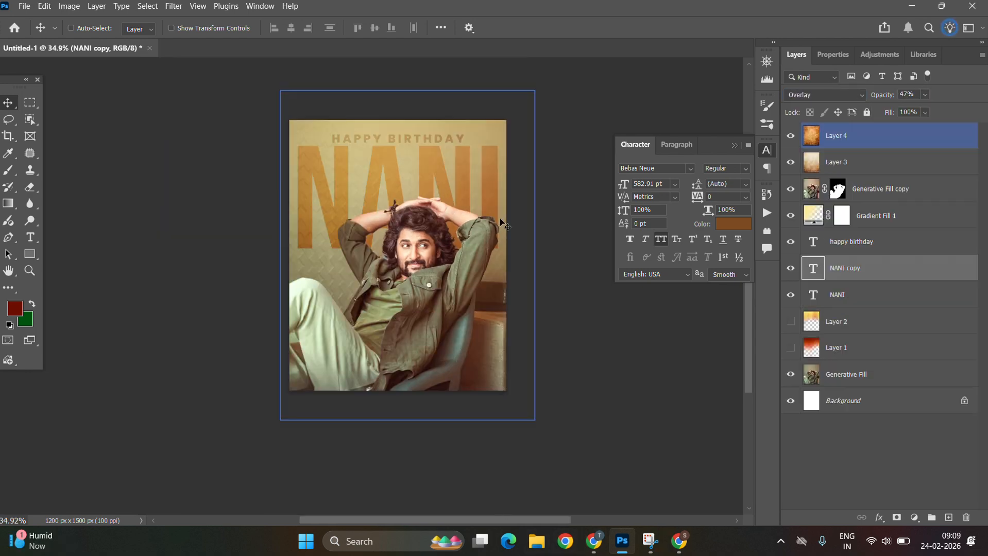
Compare the poster with and without Layer 4, and set the NANI copy layer's opacity to 17%
click(791, 137)
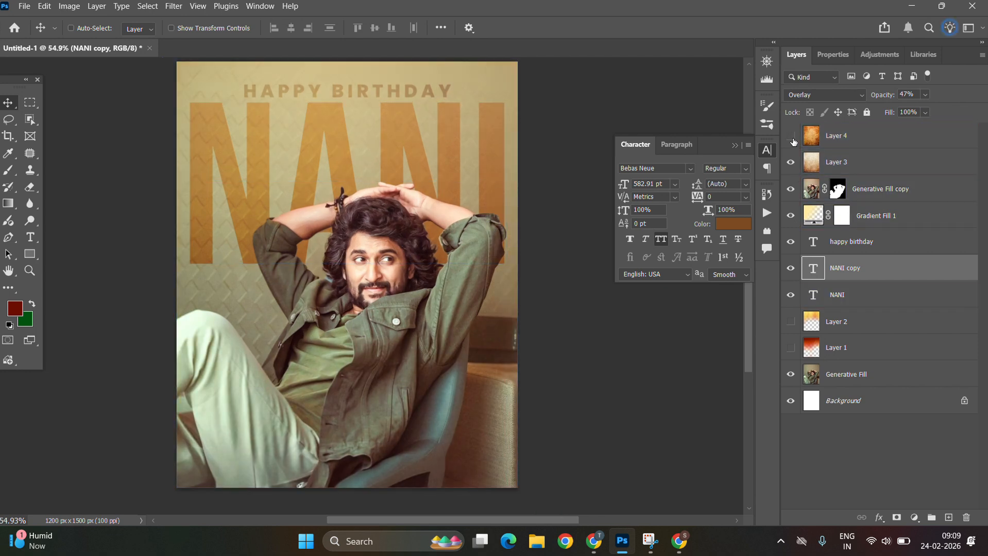
click(865, 141)
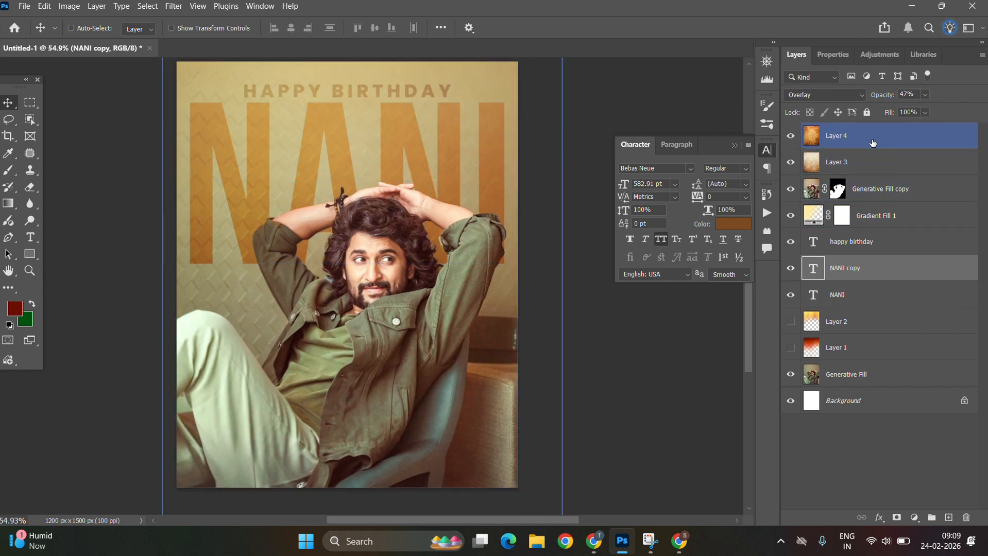
click(925, 95)
click(916, 108)
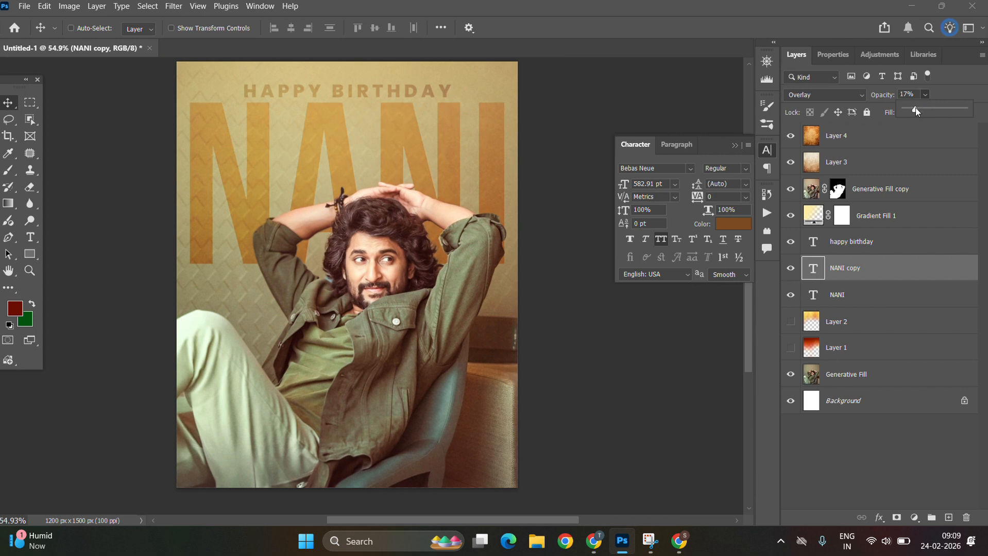
scroll(333, 267, up, 3)
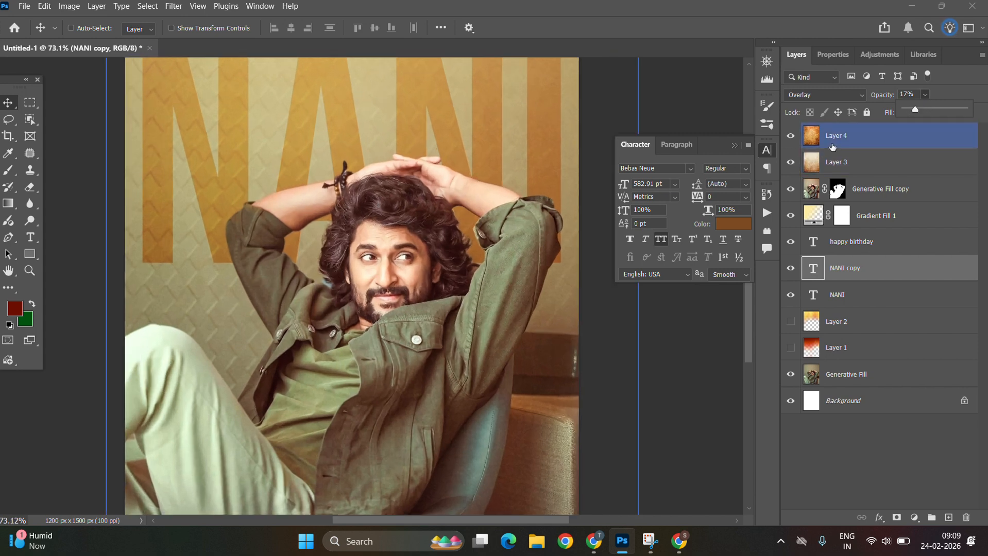
Select the whole canvas and stamp all visible layers into a new layer above Layer 4
click(832, 146)
key(ctrl+a)
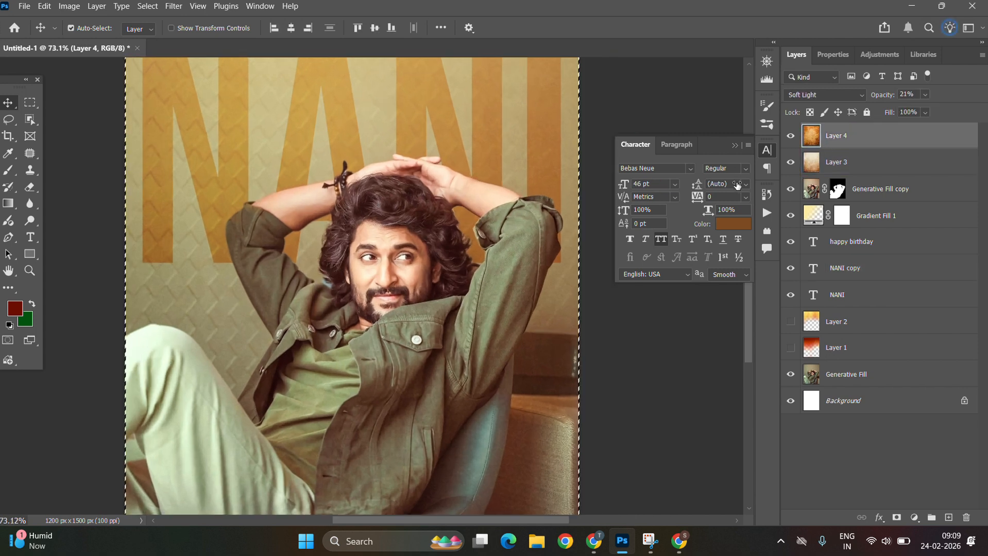
key(ctrl+alt+shift+e)
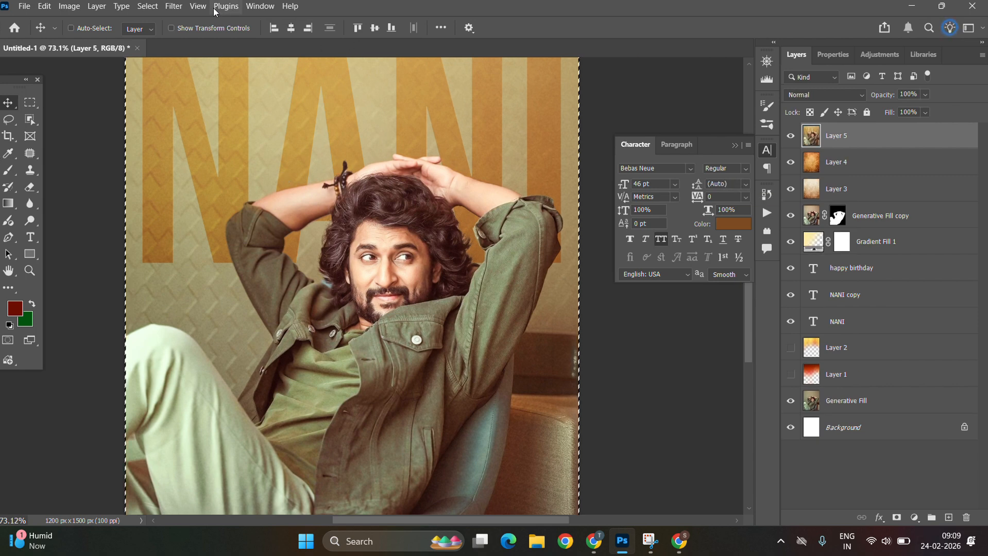
Open Layer 5 in the Camera Raw Filter and set contrast to +15, highlights to +12 and exposure to +0.05
click(174, 6)
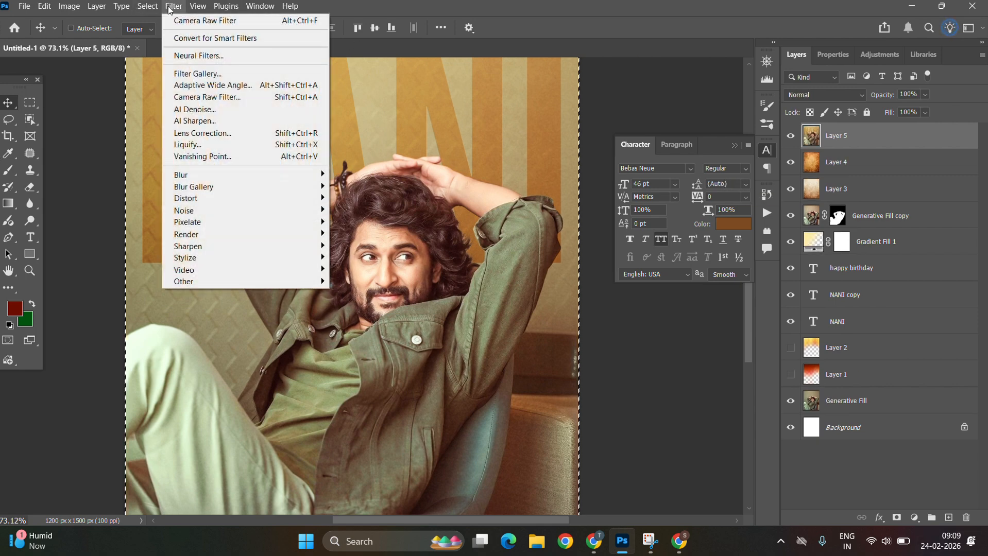
click(217, 97)
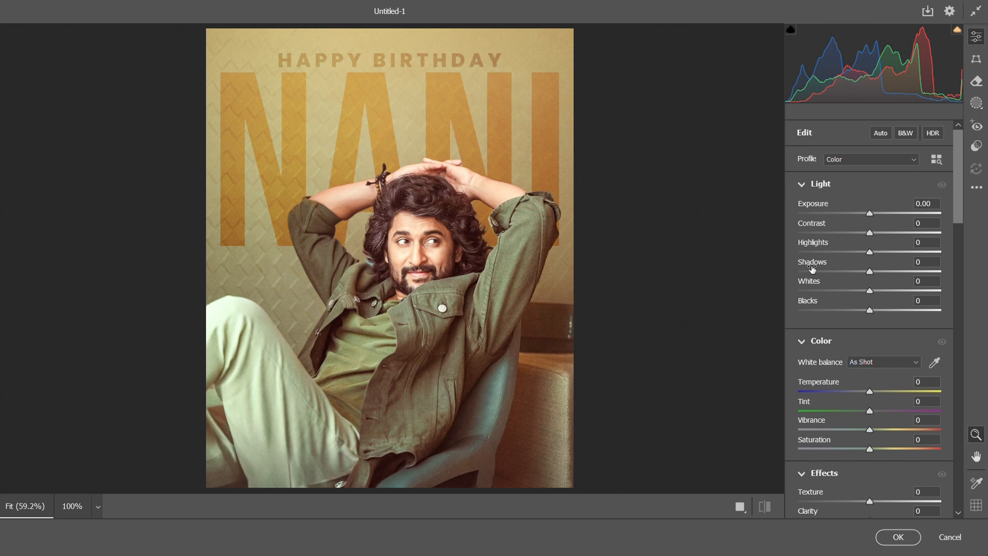
drag(875, 230, 879, 252)
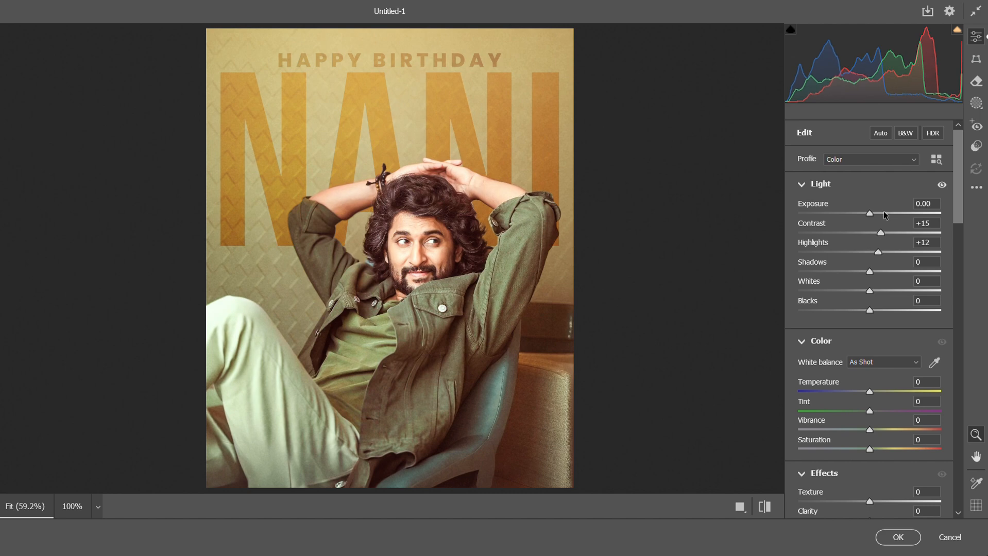
drag(872, 213, 870, 214)
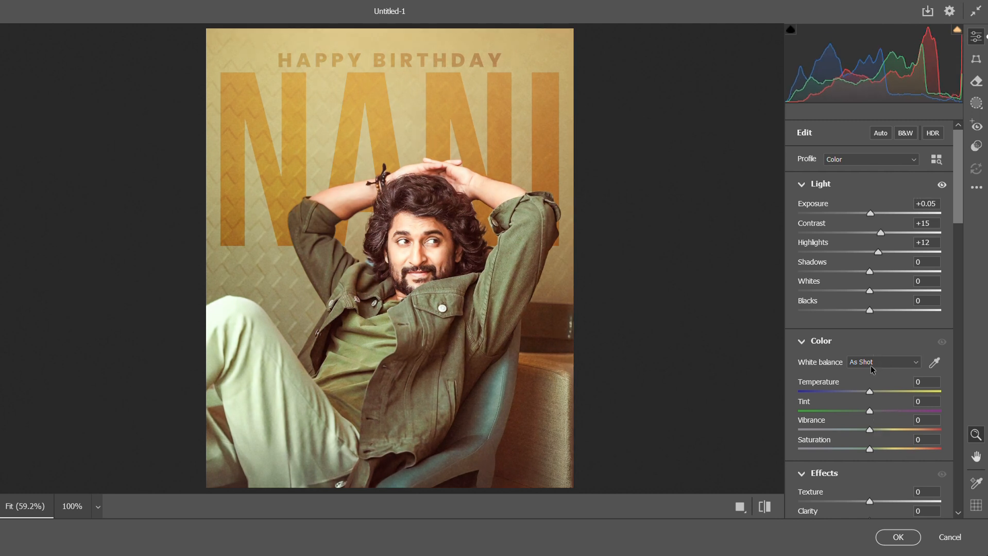
Set the Camera Raw clarity to +19 and dehaze to +14
scroll(881, 335, down, 3)
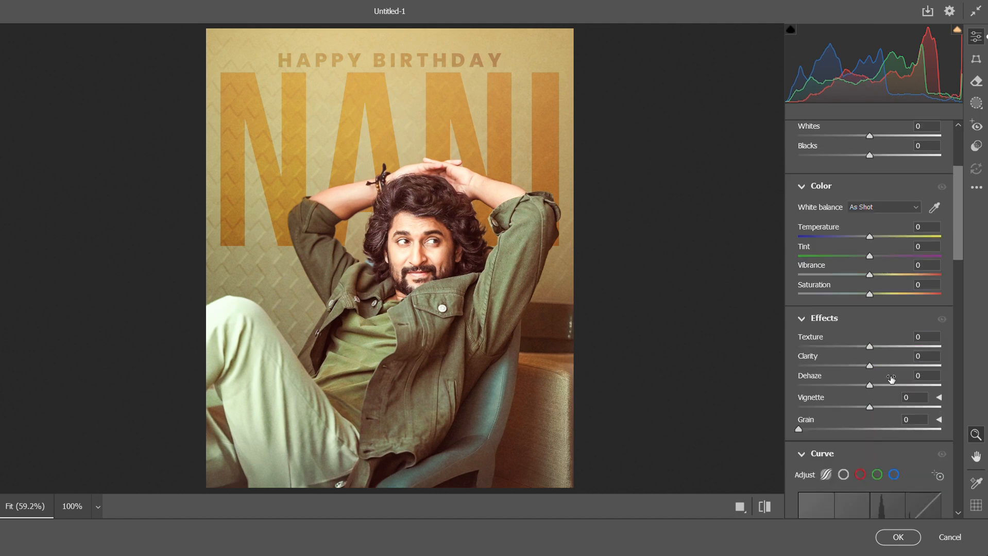
drag(882, 364, 884, 364)
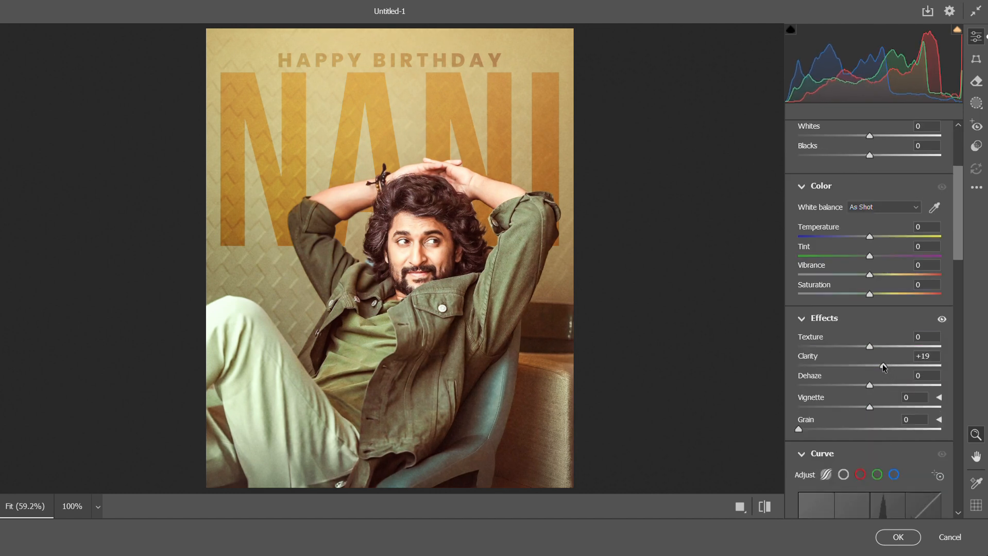
drag(886, 387, 879, 387)
Raise the Lights value of the parametric tone curve to +6
scroll(879, 387, down, 5)
scroll(849, 506, down, 5)
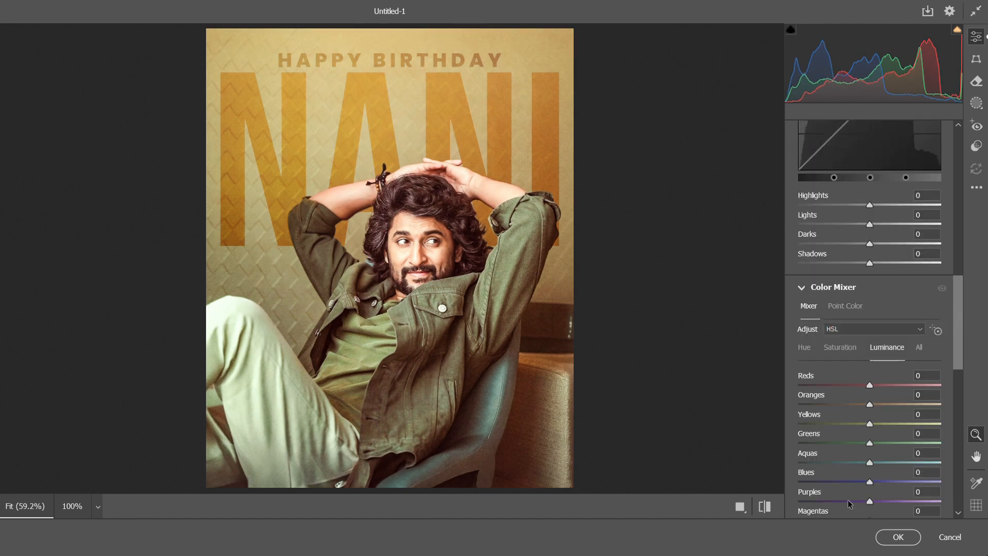
scroll(861, 317, up, 3)
drag(869, 379, 874, 380)
Set the optics vignette to -62 and the sharpening to 12, checking the detail on the face
scroll(890, 381, down, 10)
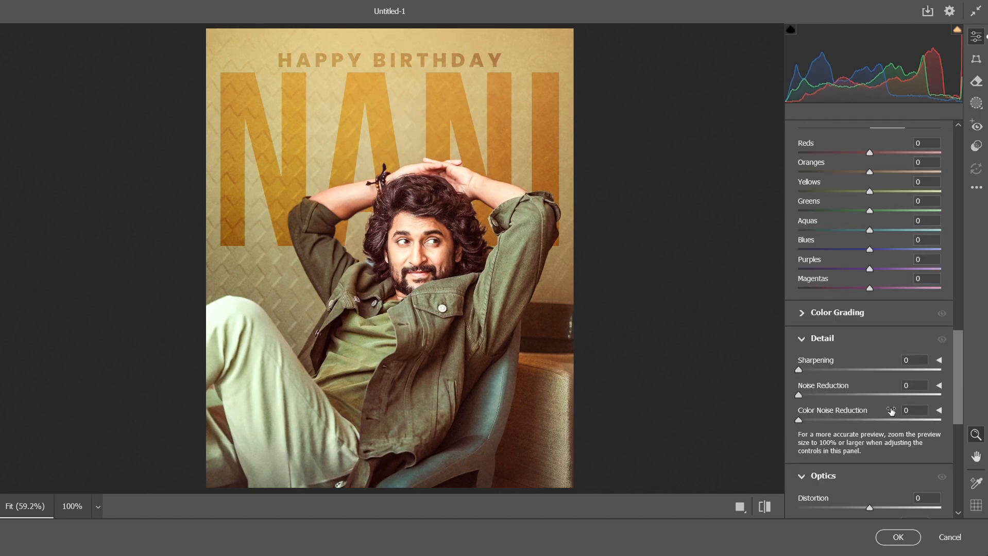
scroll(864, 475, down, 3)
drag(832, 377, 781, 387)
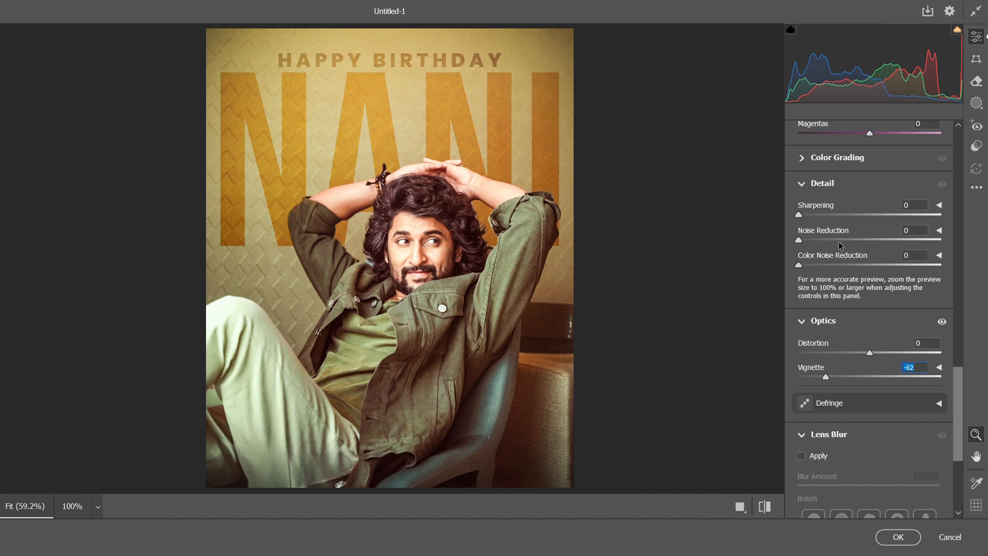
click(840, 215)
click(379, 252)
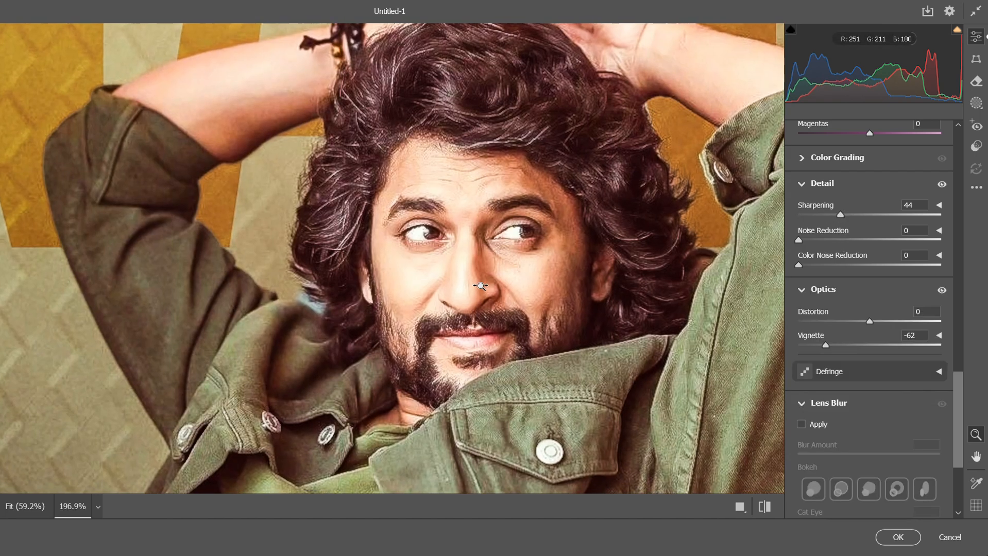
click(809, 215)
In the Color Mixer, set the Oranges luminance to +6 and slightly adjust the Yellows luminance
scroll(824, 211, up, 6)
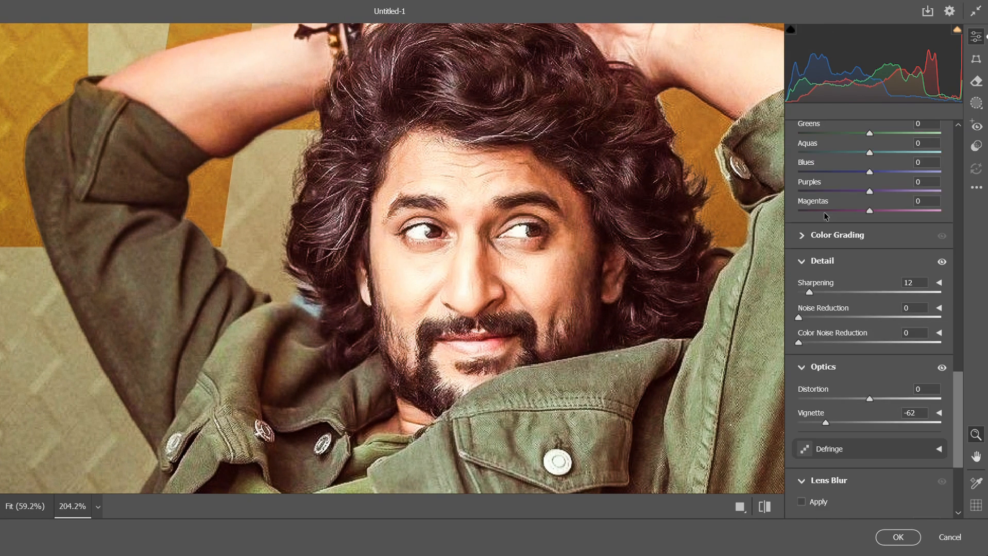
drag(884, 310, 874, 312)
scroll(605, 332, up, 1)
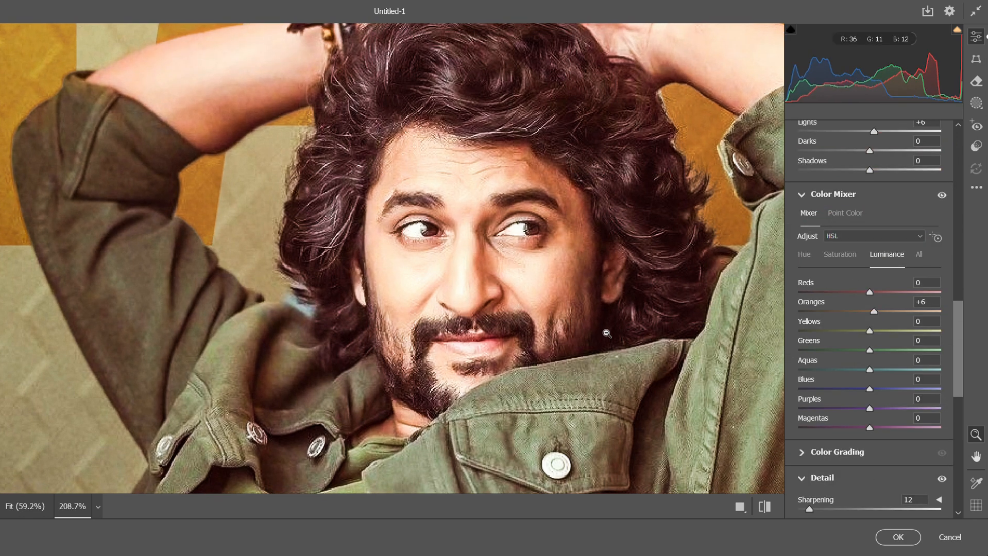
click(605, 332)
drag(605, 333, 671, 375)
drag(451, 307, 277, 327)
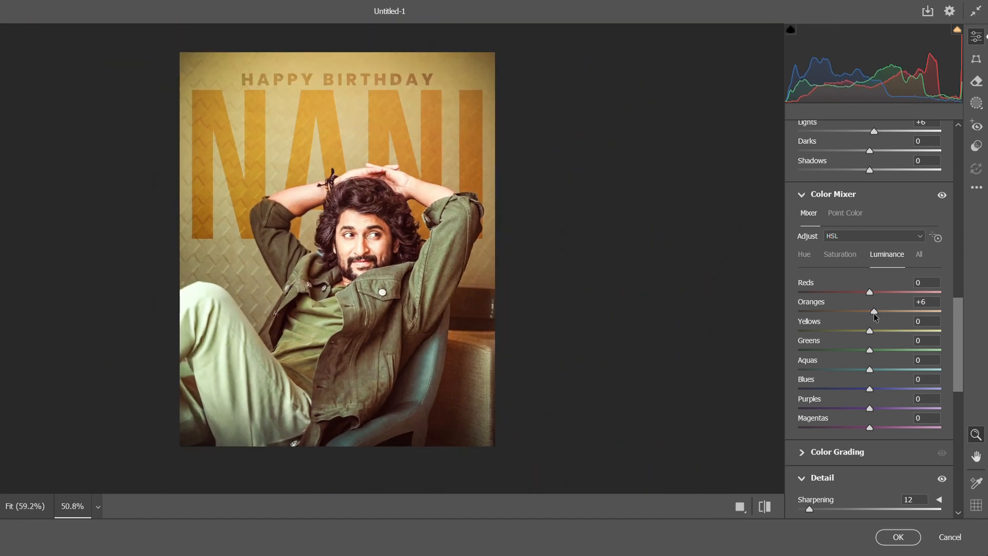
click(876, 330)
drag(876, 330, 871, 330)
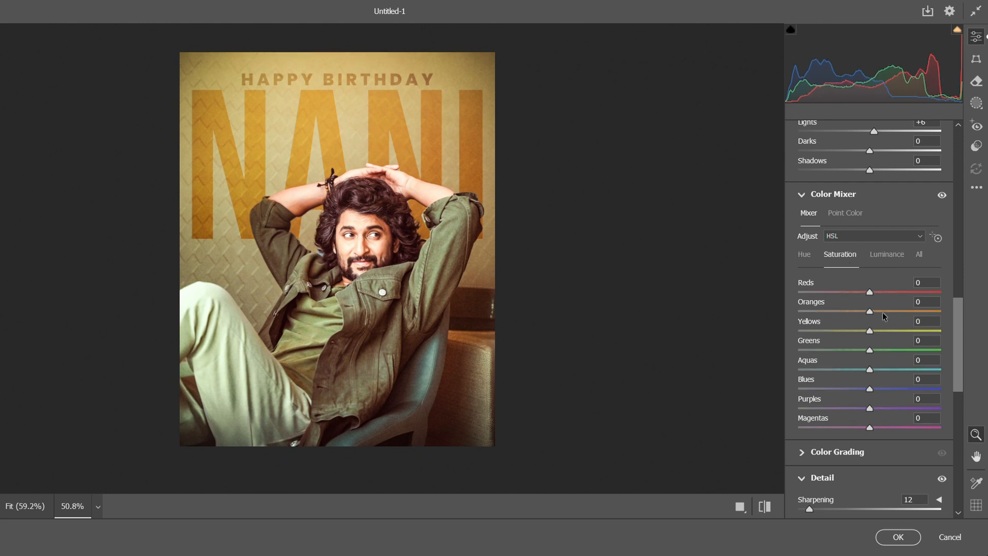
Set vibrance to +13, tint to +11, saturation to +2 and temperature to -2, and apply the Camera Raw adjustments
scroll(867, 189, up, 9)
scroll(875, 191, up, 2)
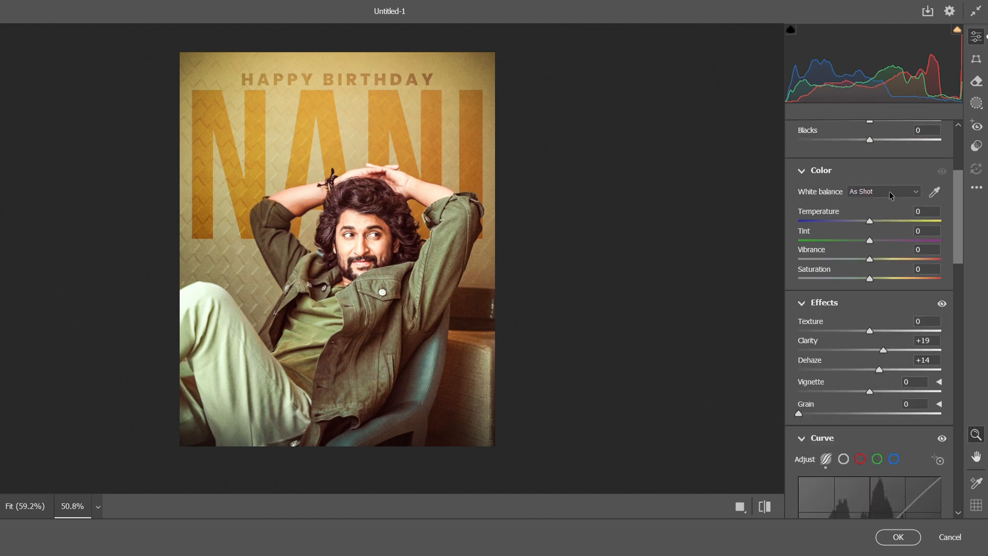
click(879, 260)
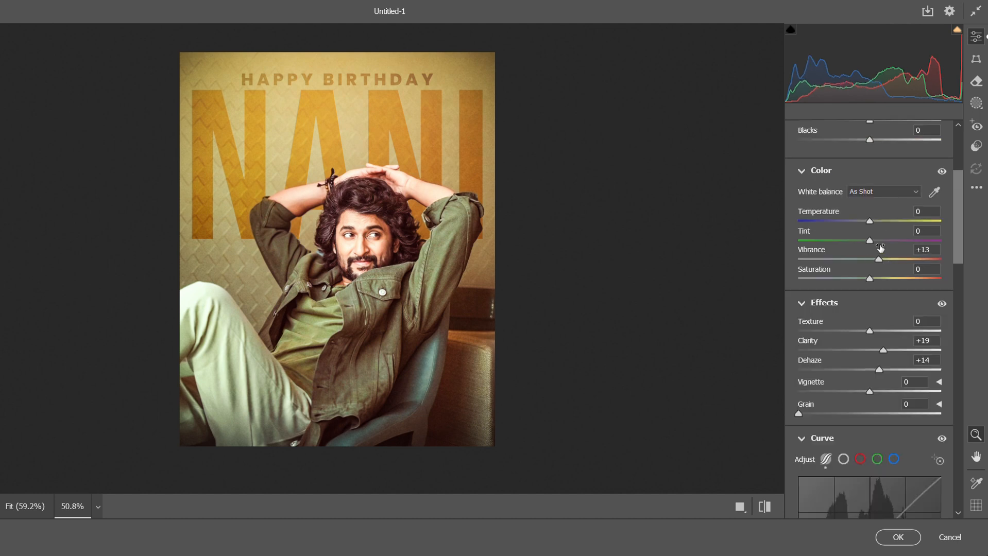
click(876, 240)
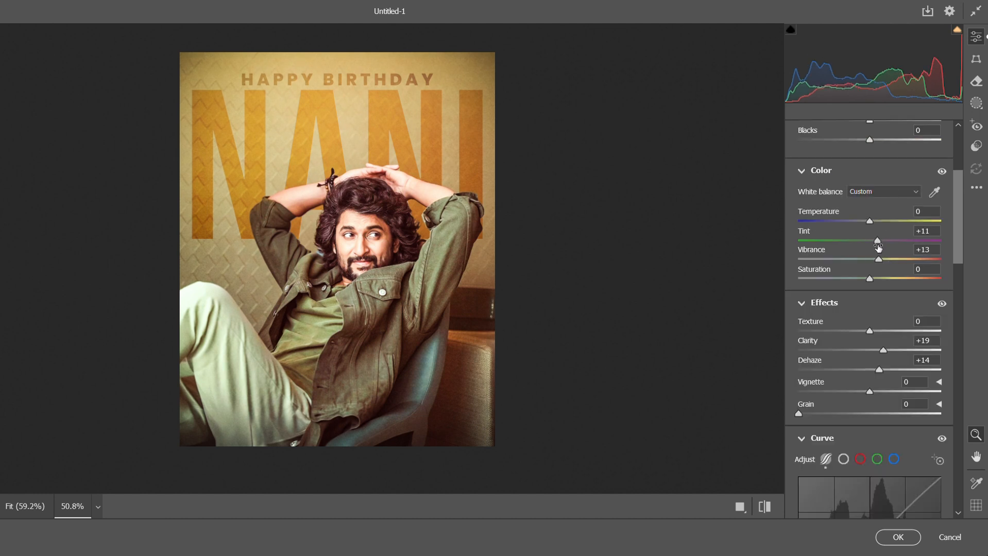
drag(875, 278, 871, 278)
click(868, 222)
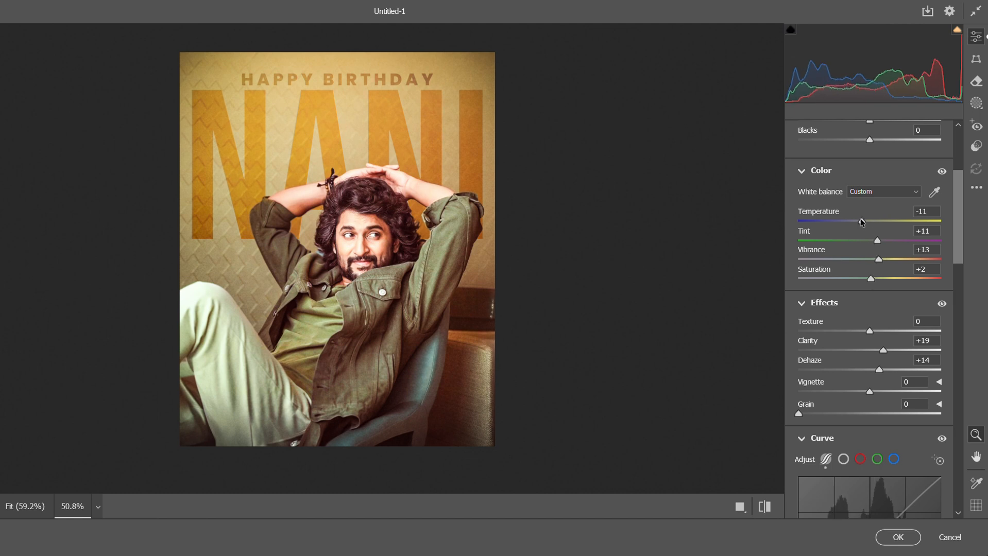
drag(868, 221, 867, 221)
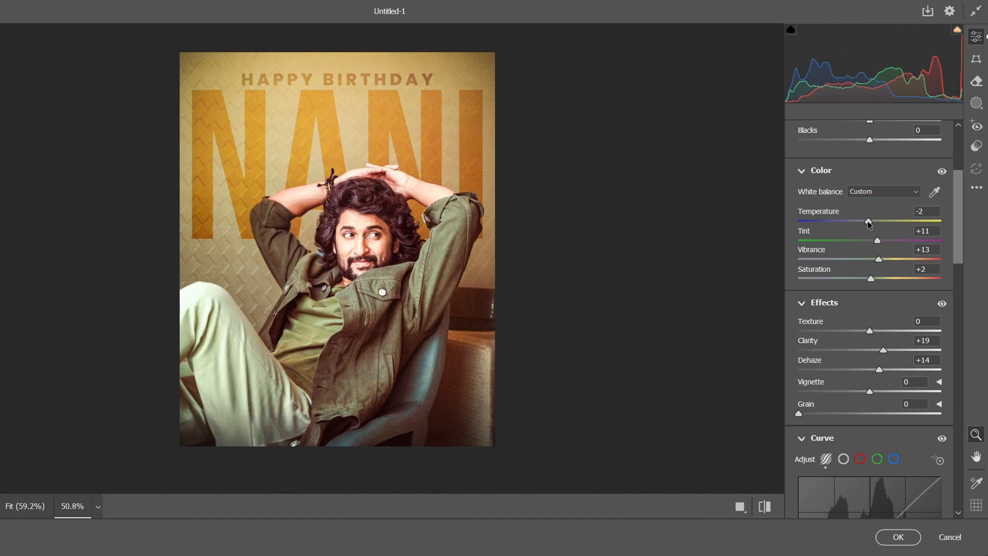
click(894, 538)
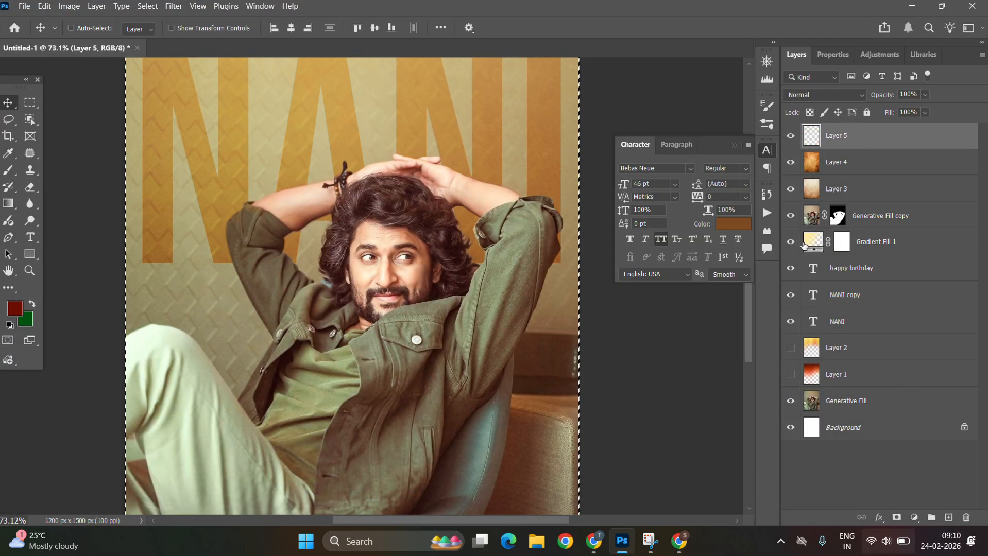
Compare the poster with and without Layer 5 and examine the whole composition
click(789, 137)
click(789, 137)
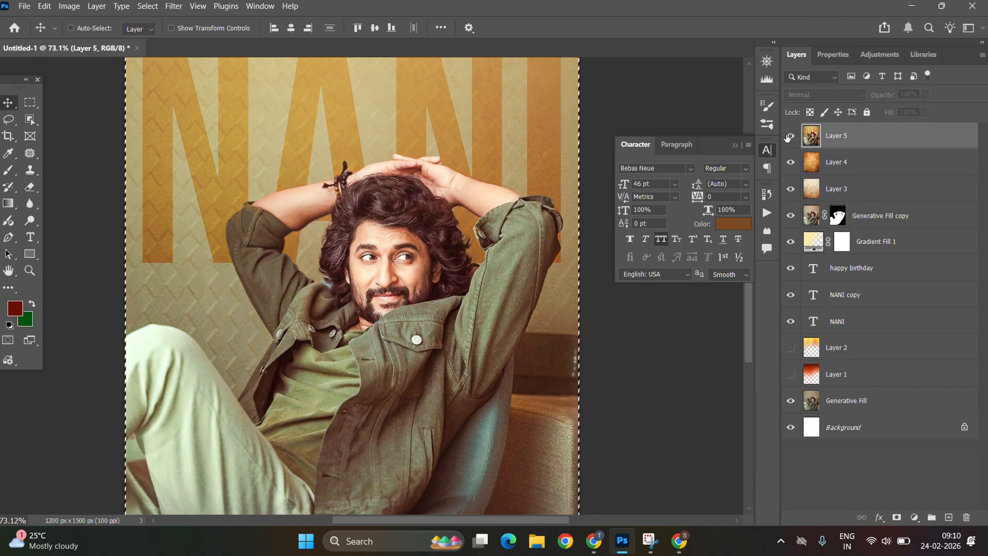
scroll(399, 267, down, 3)
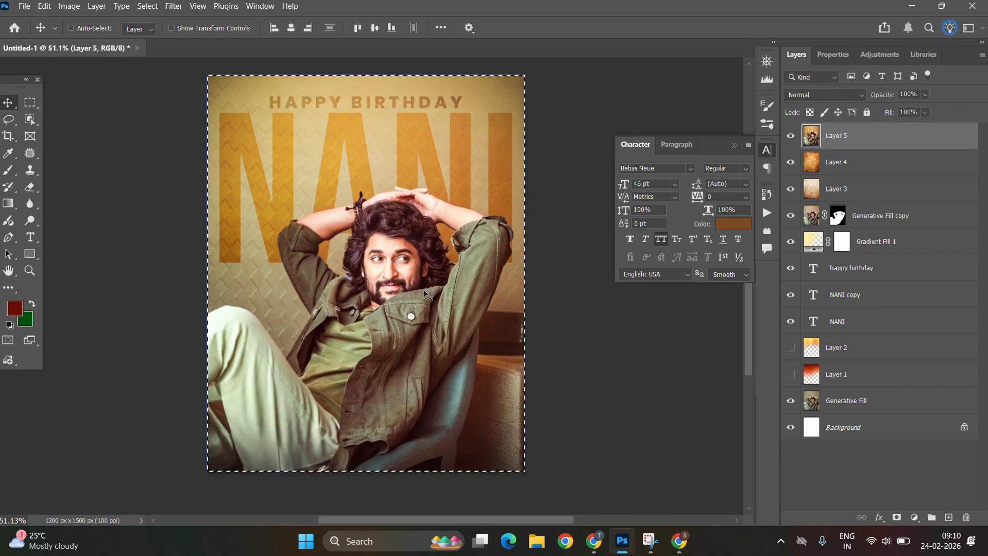
Apply the Filter Gallery's Grain texture to Layer 5 with intensity 18, contrast 50 and the Regular grain type
click(173, 5)
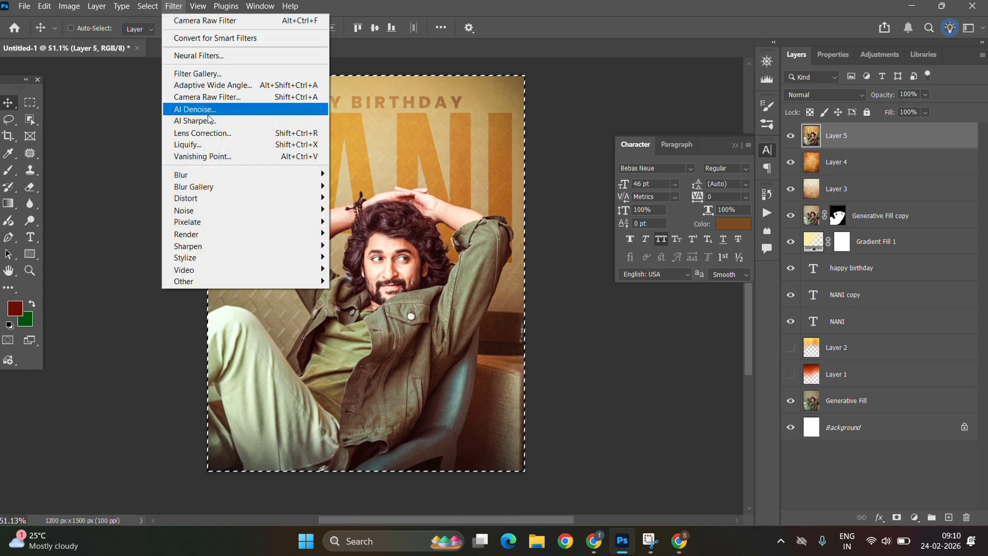
click(216, 75)
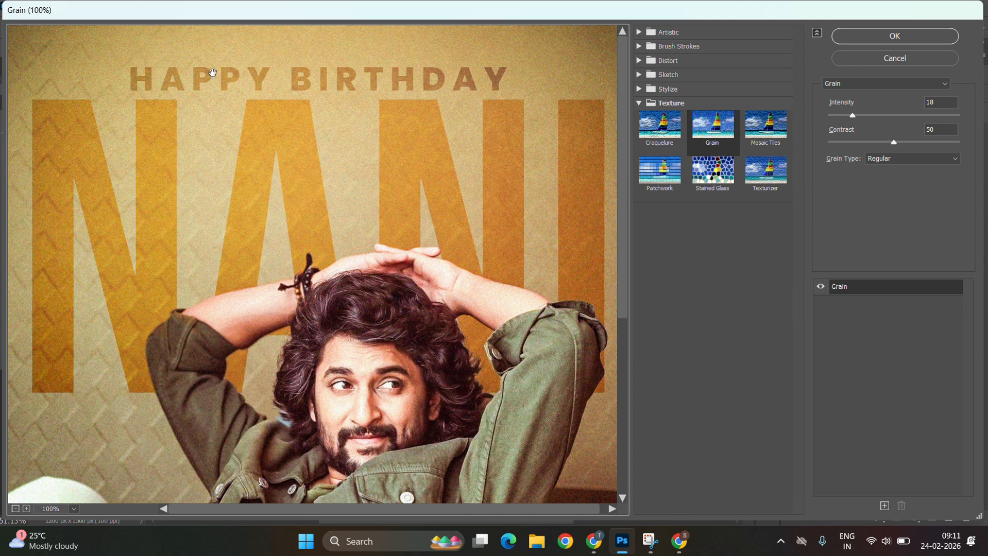
click(723, 128)
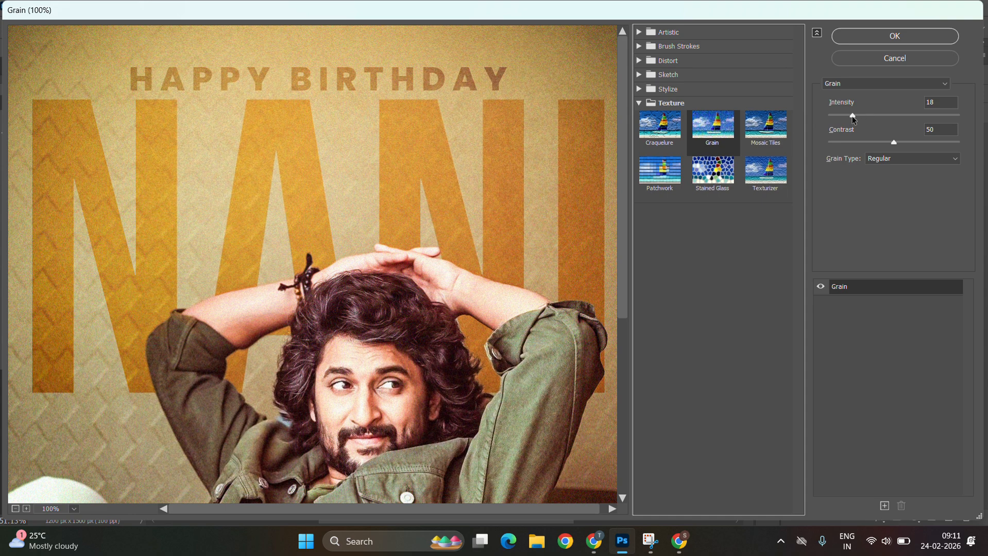
click(875, 35)
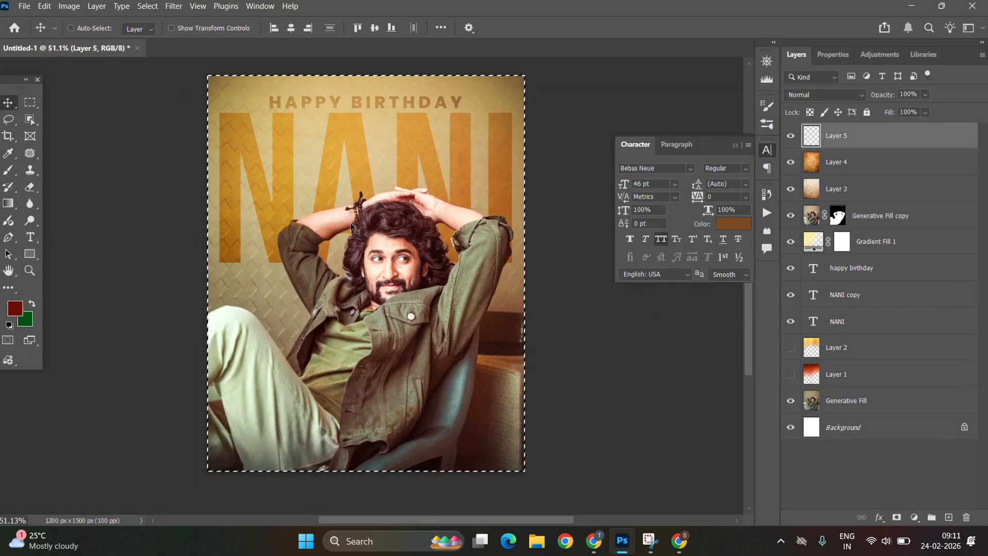
Check the grain on the face, undo it and copy the poster image into a new layer above Layer 5
scroll(348, 212, up, 5)
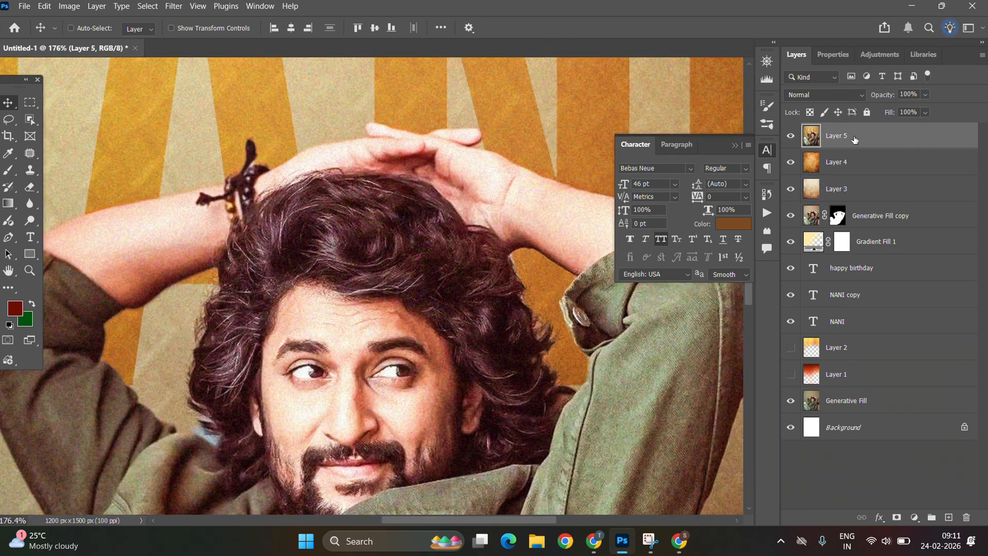
key(ctrl)
key(ctrl+shift+alt+e)
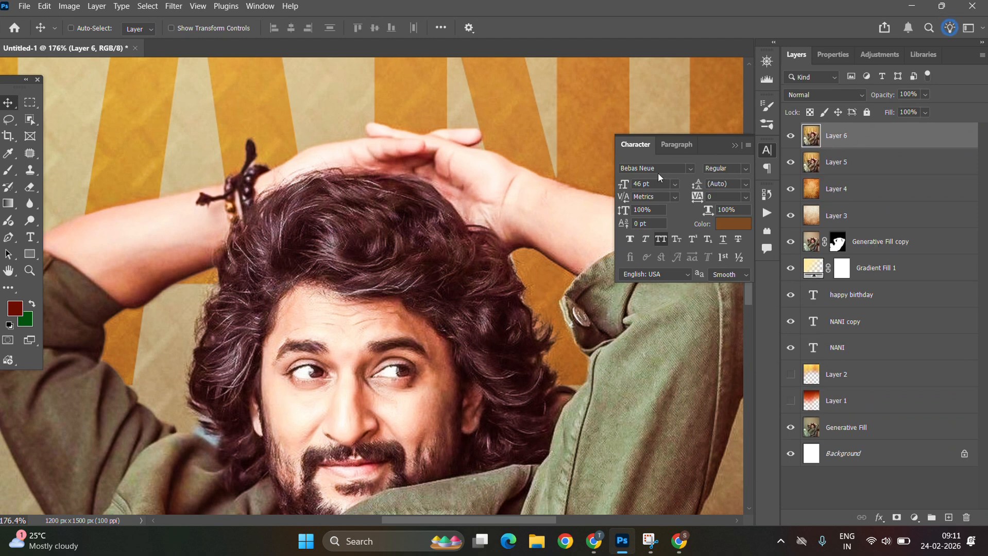
Apply the Filter Gallery's Grain texture to Layer 6 with intensity 12, contrast 50 and the Regular grain type
click(173, 7)
click(226, 85)
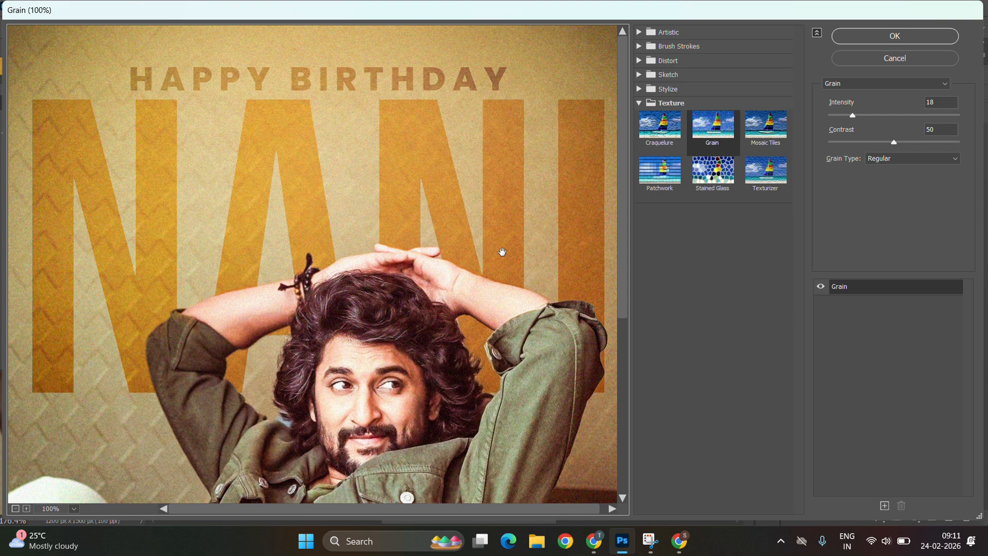
click(716, 139)
drag(846, 112, 843, 117)
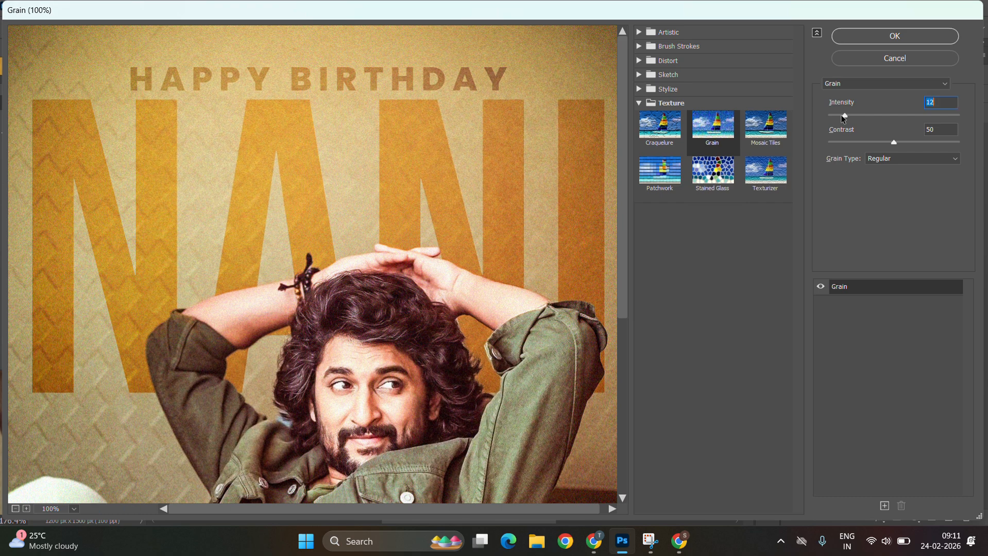
click(895, 35)
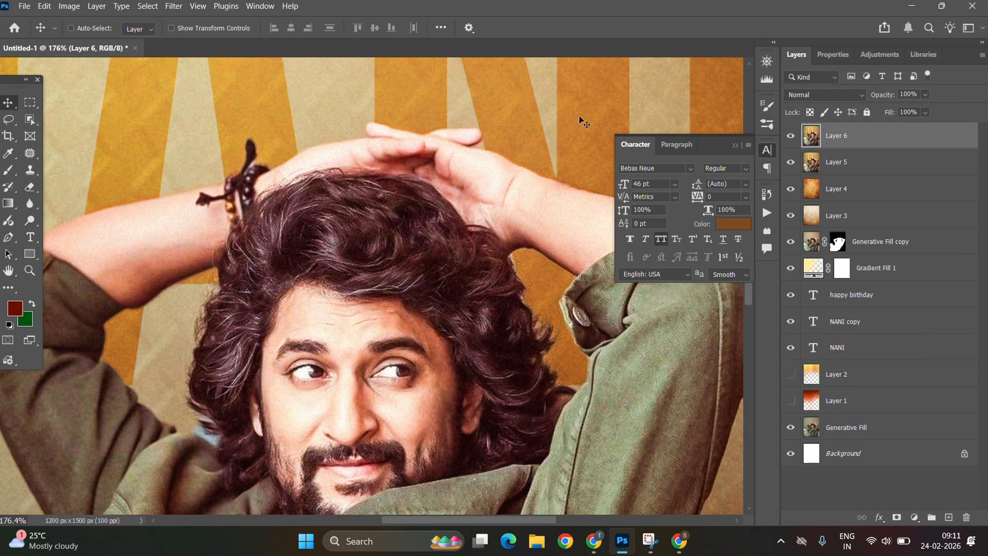
scroll(283, 355, down, 6)
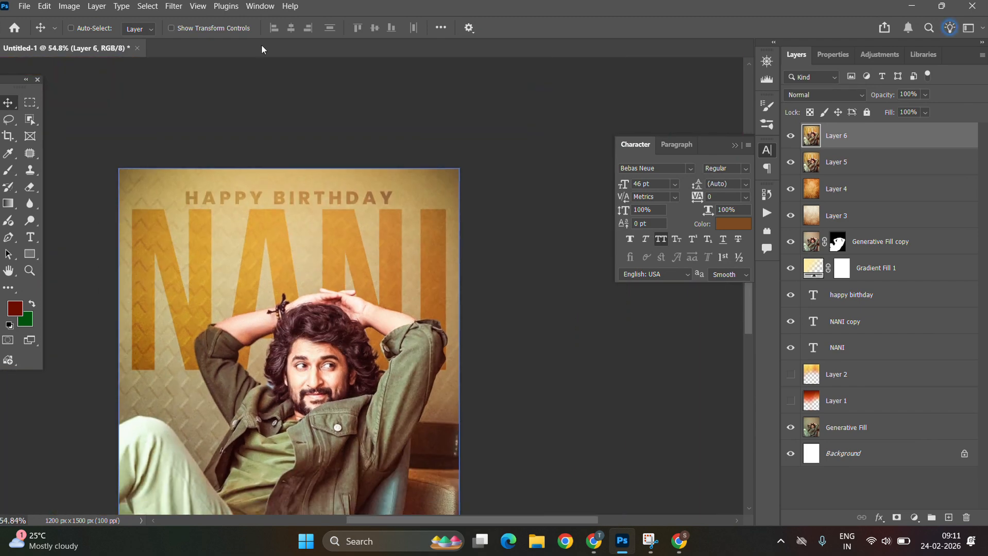
Export the finished poster as an image file
click(21, 7)
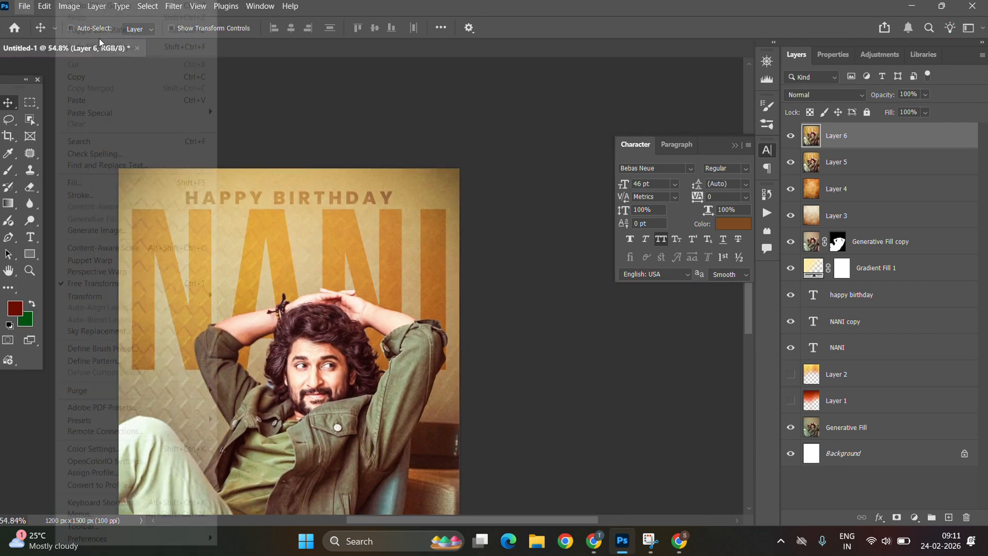
click(417, 62)
click(24, 6)
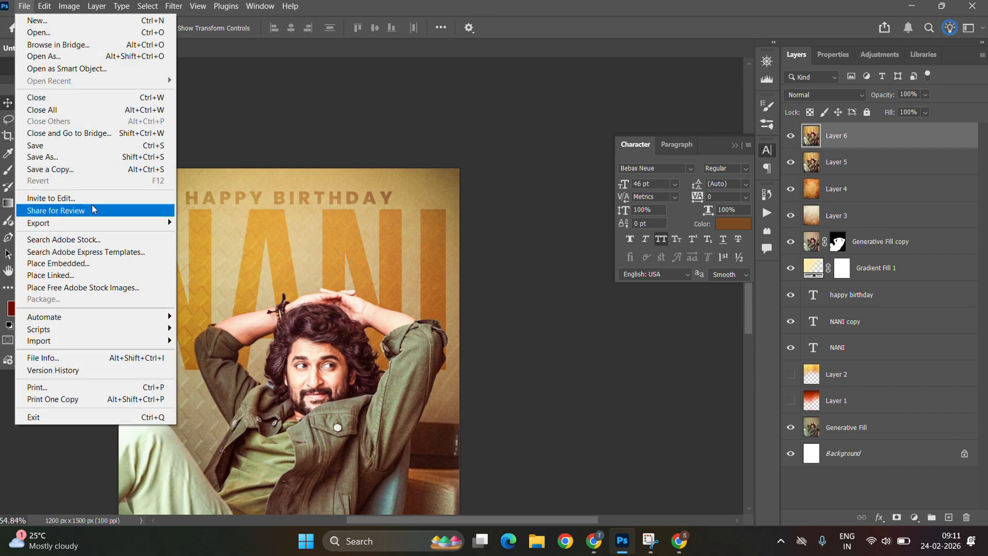
mouse_move(120, 231)
click(271, 223)
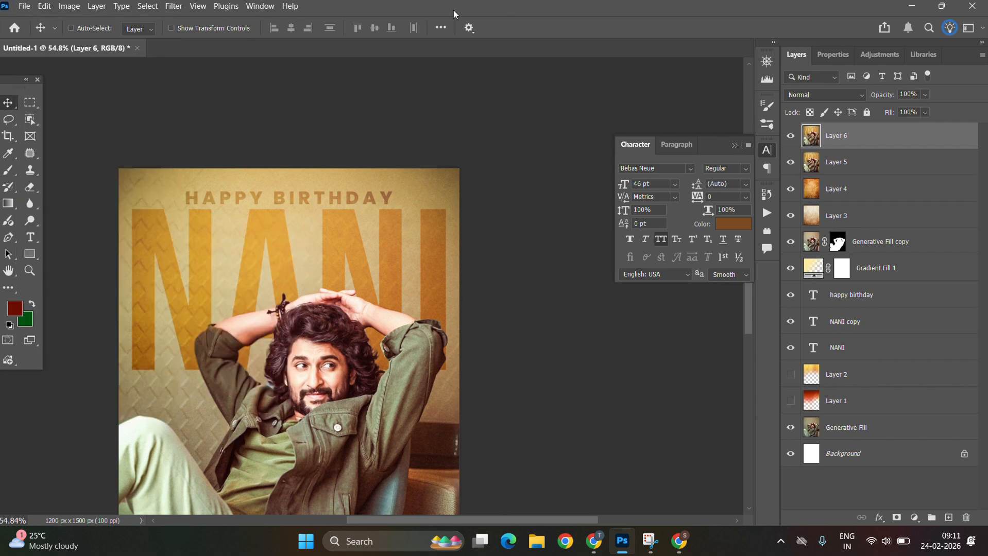